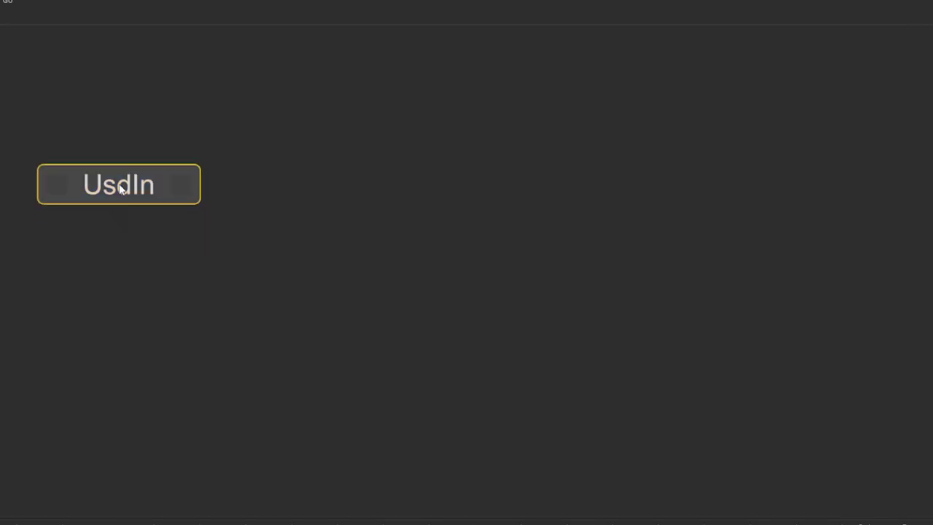
- Add an Alembic_In node and an Importomatic node in a row beside the UsdIn node
key("Return")
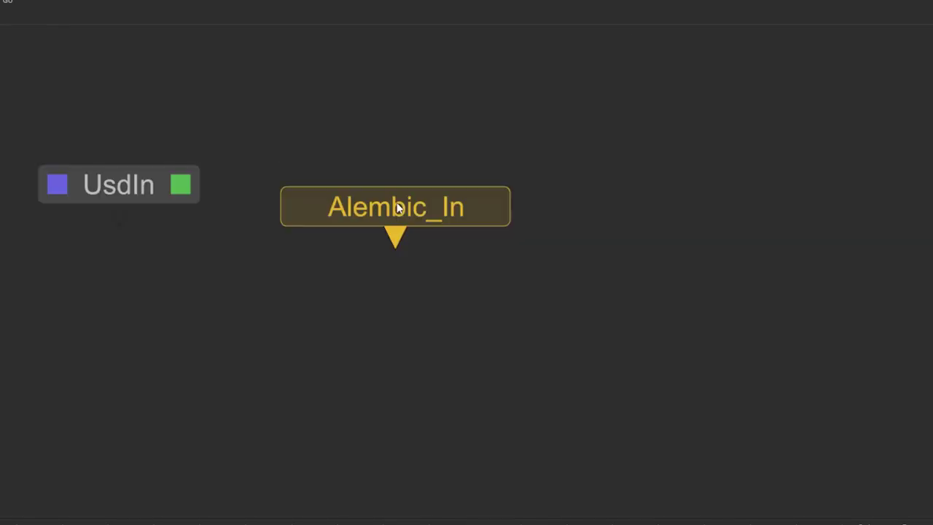
left_click(433, 183)
key("Tab")
type("imp")
key("Return")
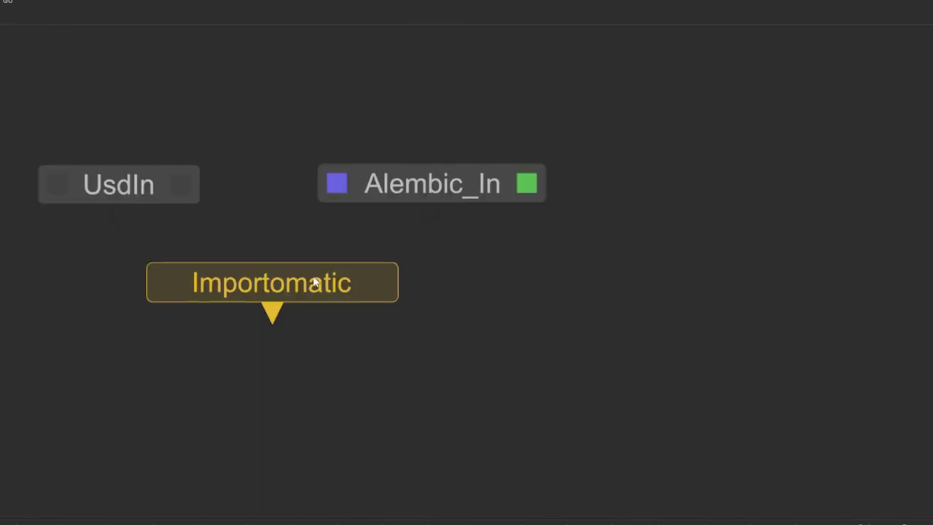
left_click(771, 184)
- Add a UsdSubLayerAdd node below the row of import nodes
key("Tab")
type("usdsu")
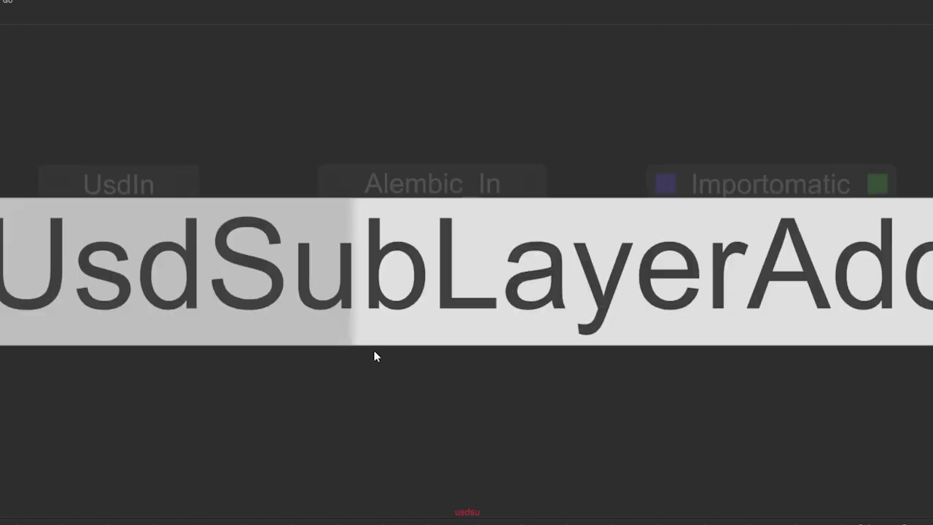
key("Return")
left_click(427, 356)
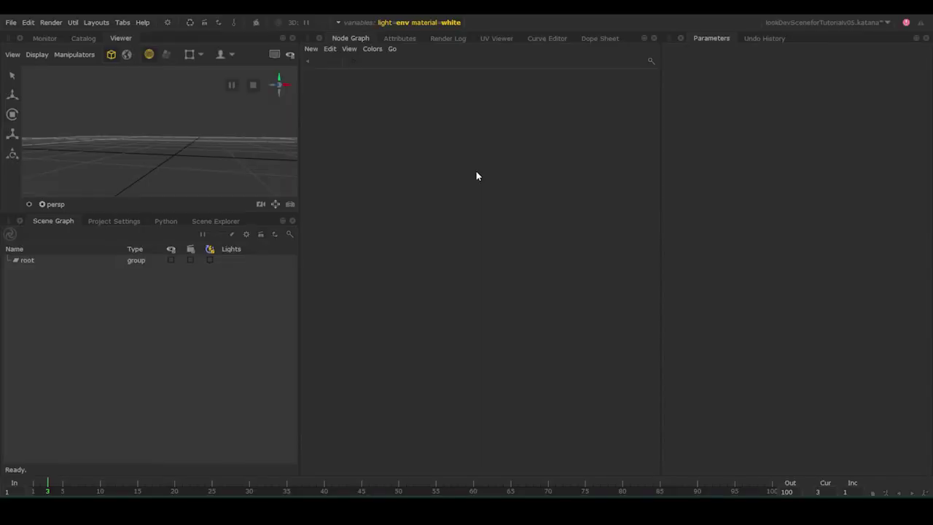
- Create an Alembic_In node in the empty node graph
key("Tab")
type("alembi")
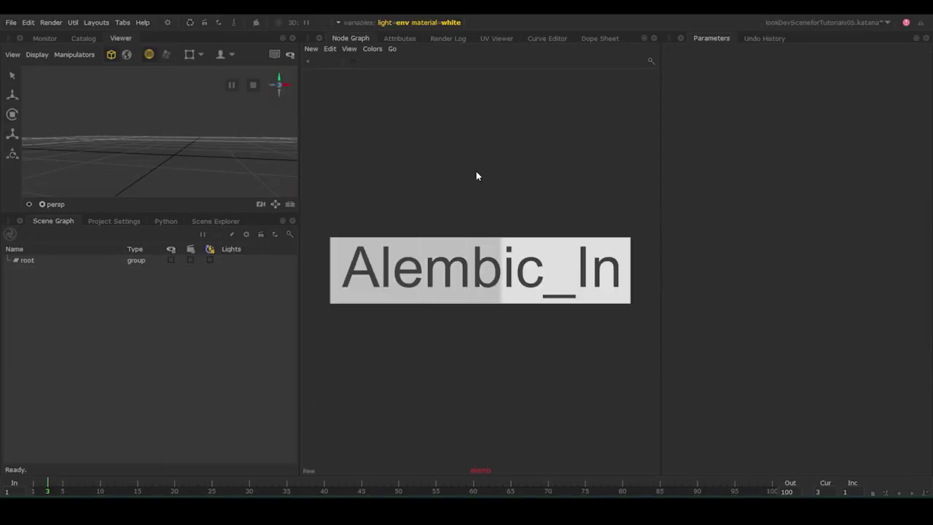
left_click(473, 260)
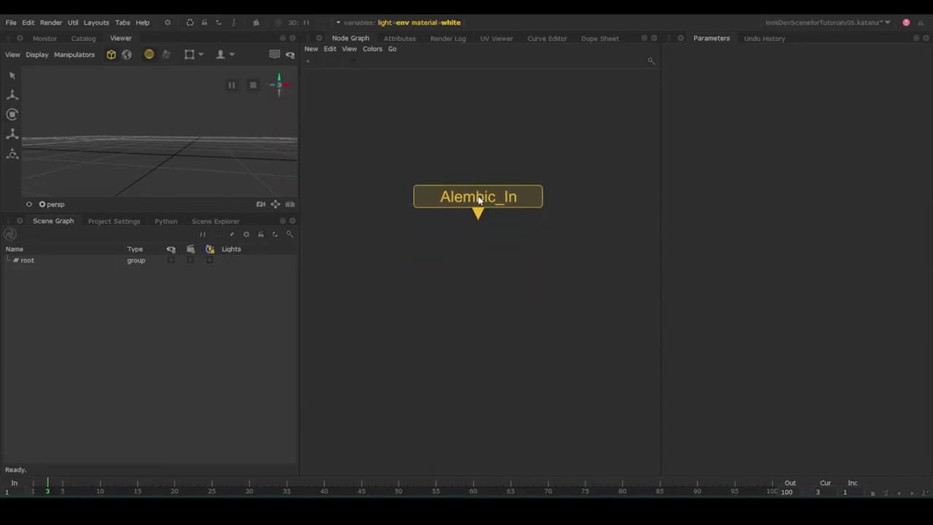
left_click(477, 198)
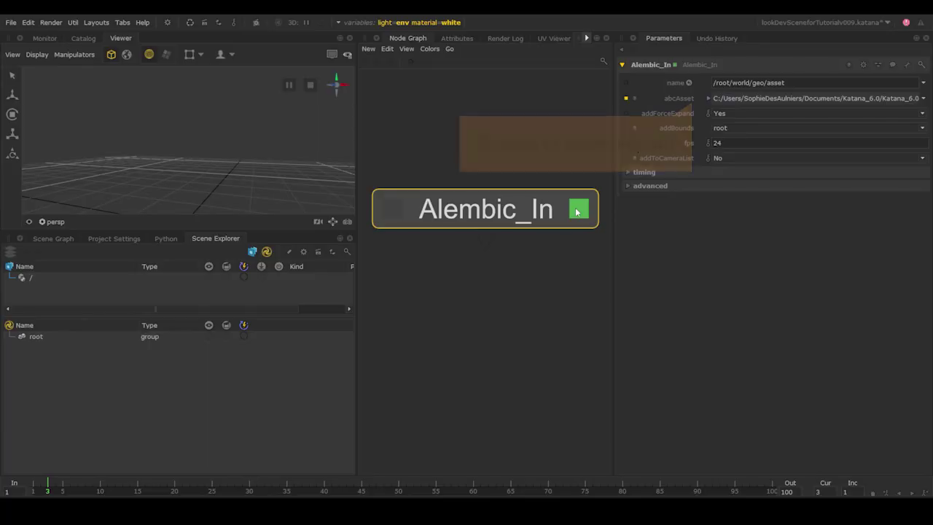
- Expand the abcAsset path expression on the Alembic_In node and make that node the viewed one
right_click(677, 96)
left_click(699, 119)
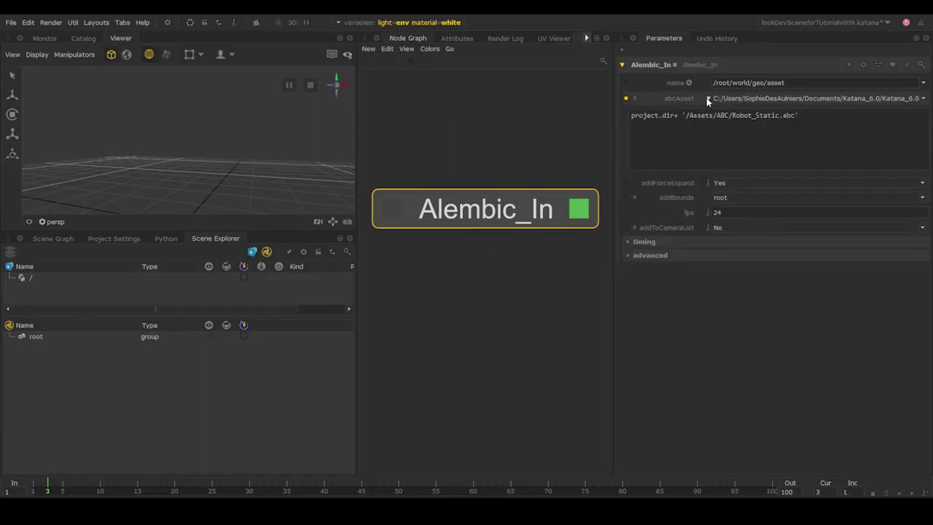
left_click(392, 211)
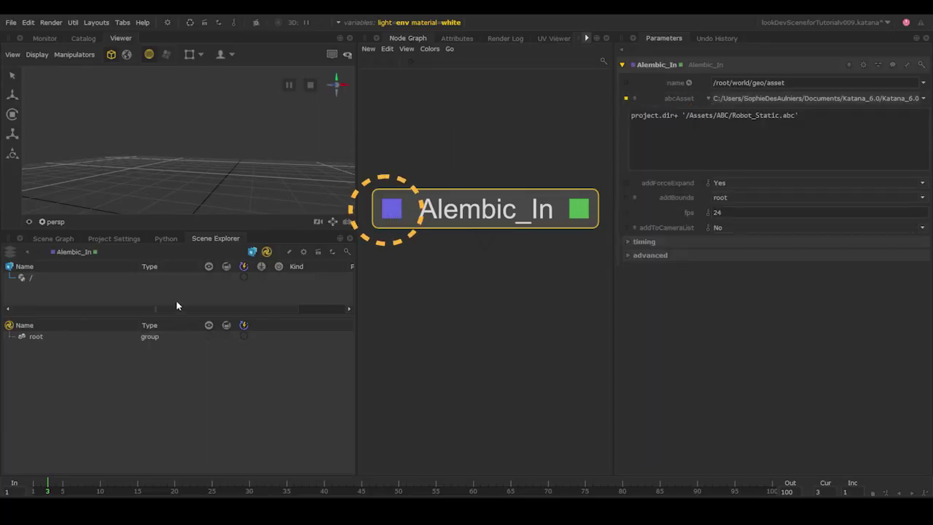
- Expand the scene hierarchy from root and show the geo group in the Viewer through the Viewer visibility working set
left_click(12, 336, "shift")
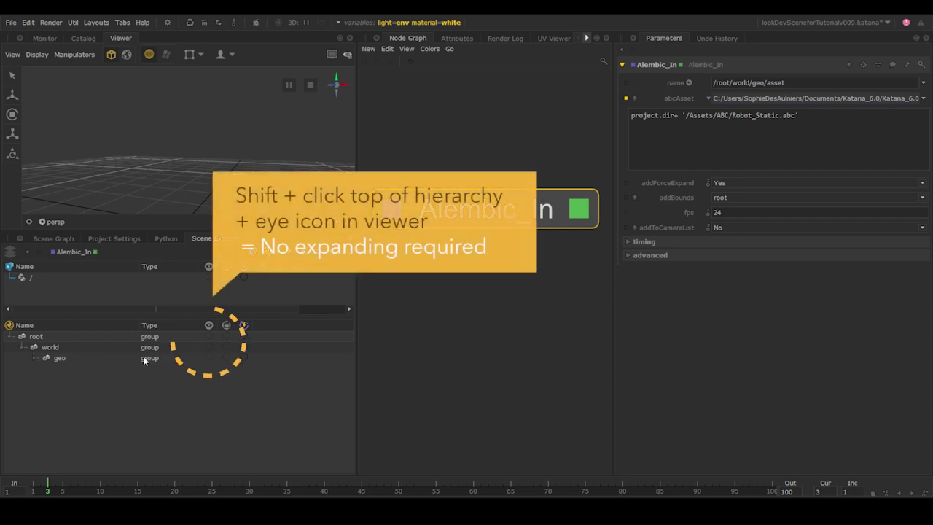
left_click(209, 326)
left_click(208, 358)
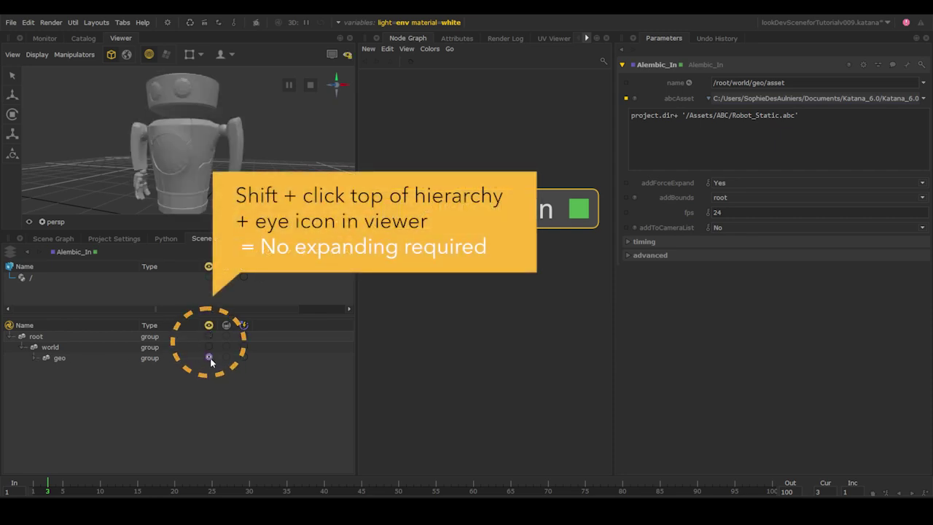
left_click(349, 55)
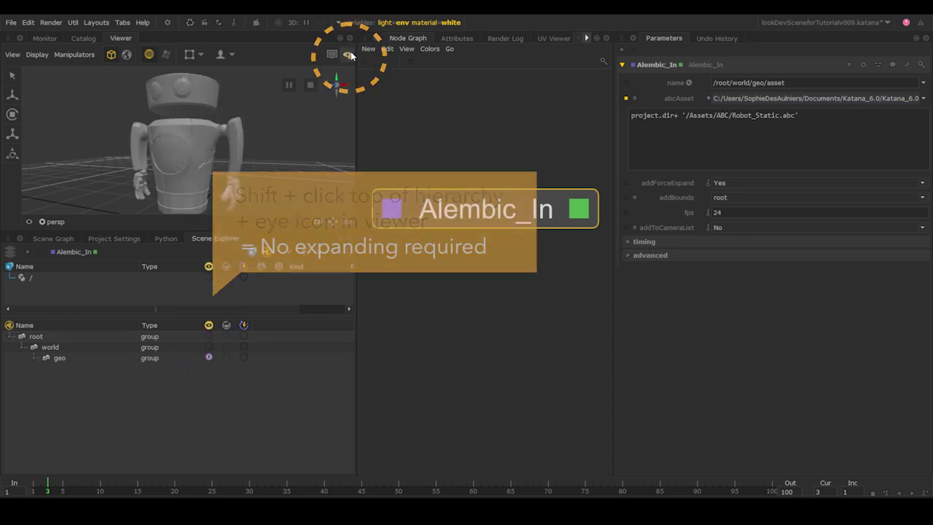
- Locate the robot's body mesh in the scene hierarchy from the Viewer, then select the group holding the whole robot
left_click(188, 135)
right_click(188, 134)
left_click(225, 202)
scroll(153, 417, "down", 2)
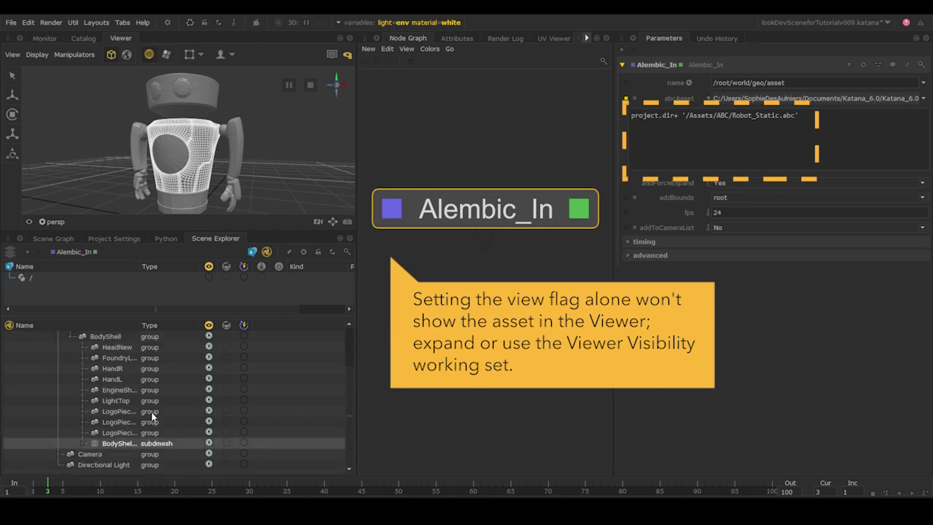
scroll(149, 412, "up", 2)
left_click(124, 390)
- Examine the selected robot's wireframe in a maximized Viewer, from the side and close up around the head and body
key("space")
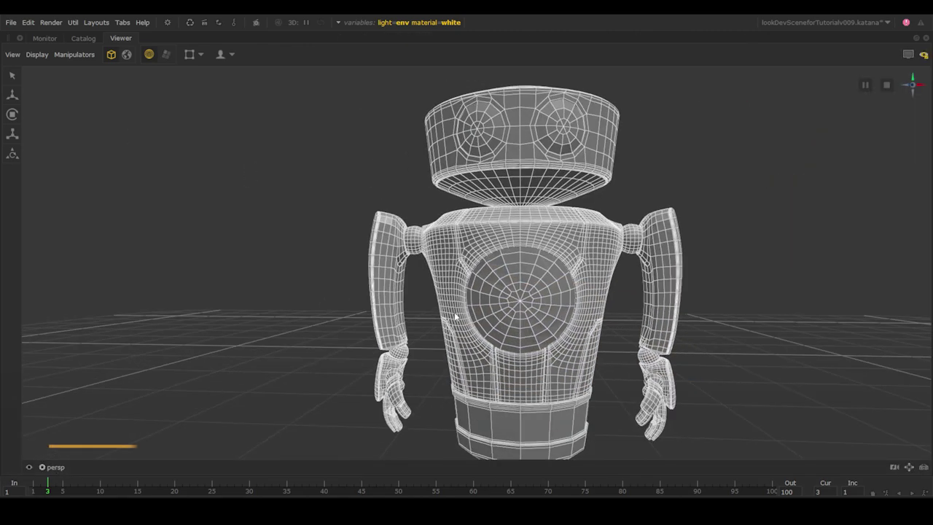
left_click_drag(448, 317, 471, 237, "alt")
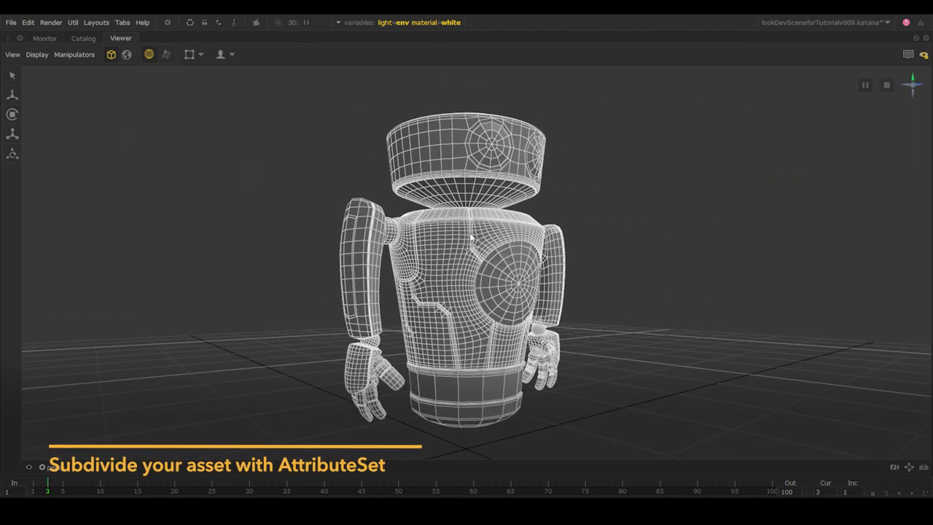
right_click_drag(471, 237, 512, 264, "alt")
middle_click_drag(513, 265, 513, 321, "alt")
right_click_drag(512, 321, 500, 243, "alt")
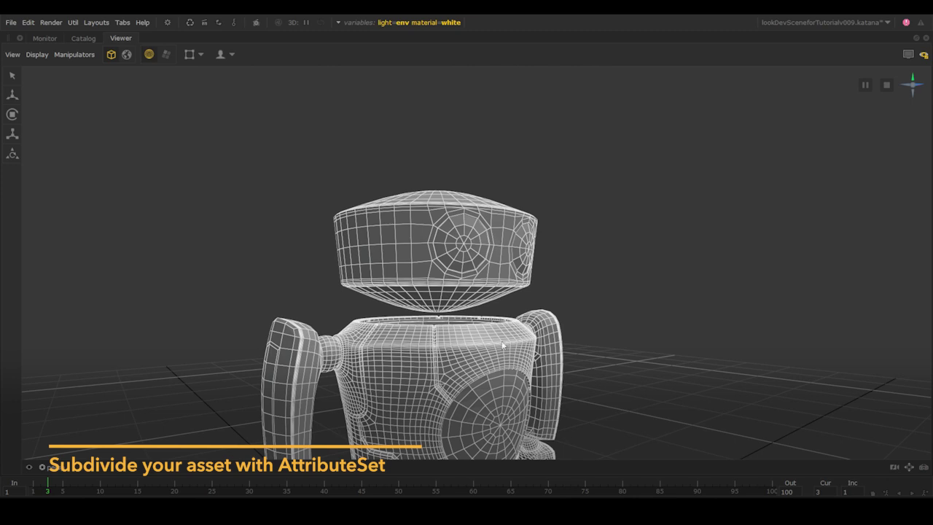
left_click(502, 396)
left_click(499, 409)
left_click_drag(499, 408, 473, 277, "alt")
left_click(470, 268)
left_click(439, 273)
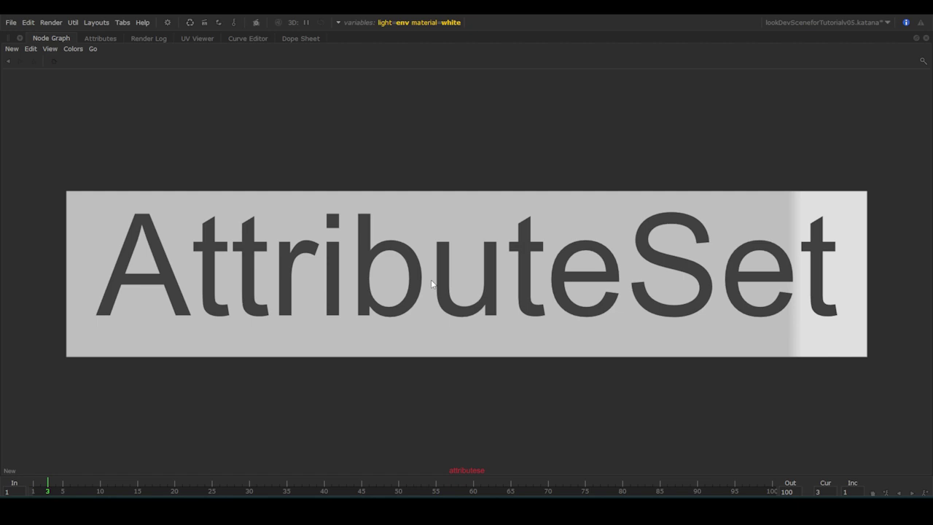
- Add an AttributeSet node and an OpScript node side by side in the node graph
key("Return")
left_click(153, 278)
key("Tab")
type("opsc")
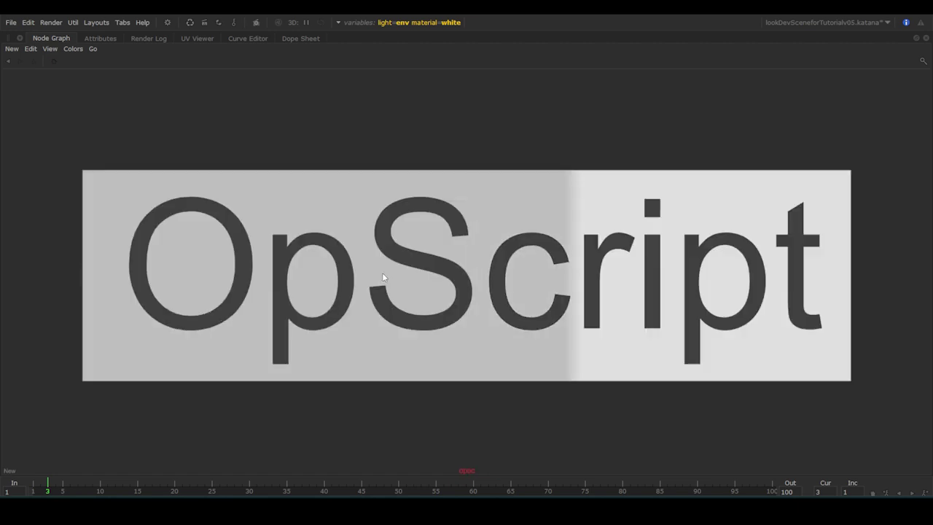
key("Return")
left_click(382, 273)
- Add an ArnoldObjectSettings node beside the OpScript node
key("Tab")
type("arnoldob")
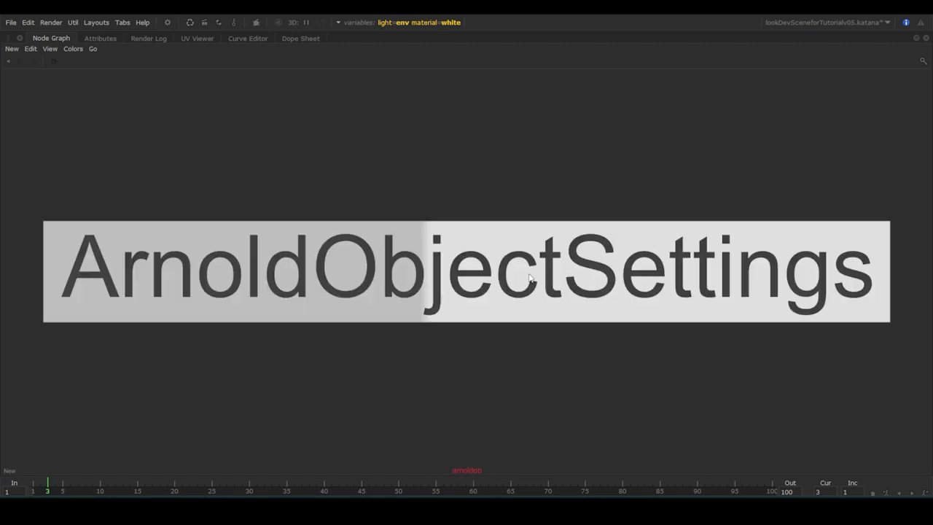
key("Return")
left_click(637, 275)
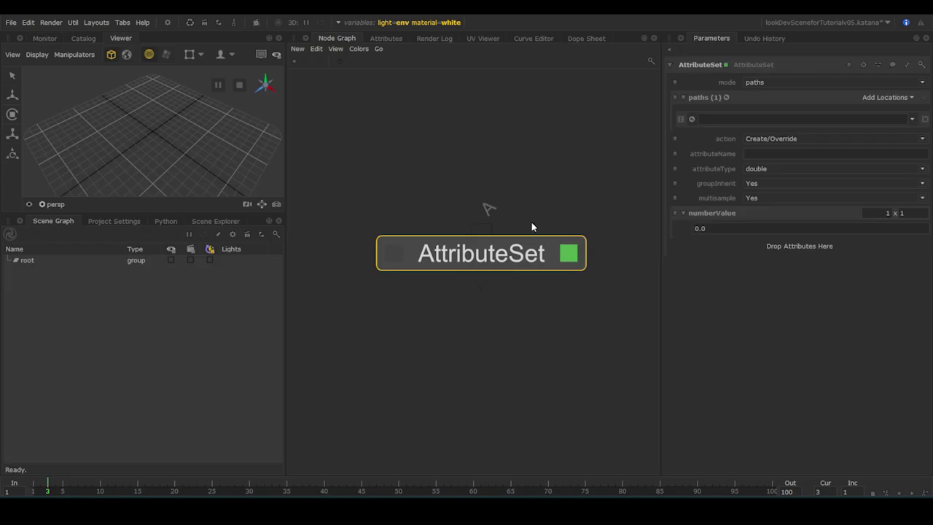
left_click(399, 38)
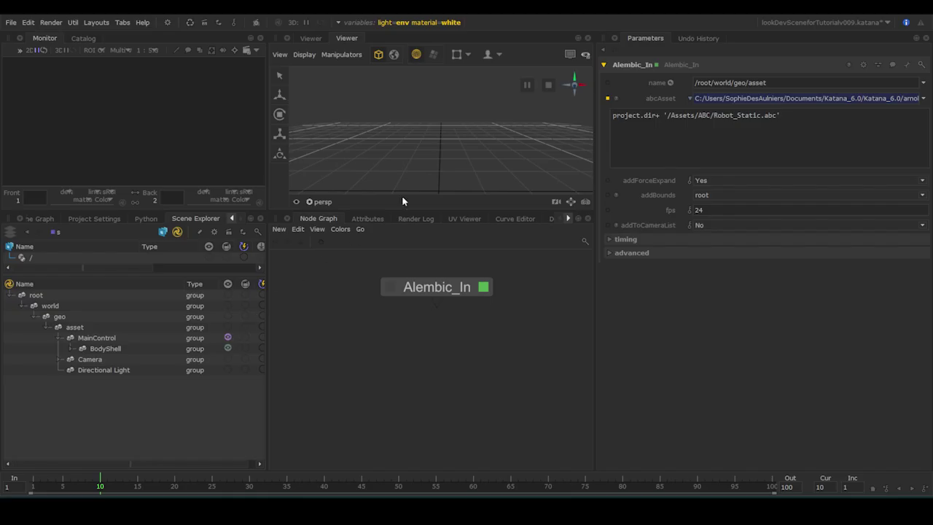
- Show the robot in the Viewer through the visibility working set and expand BodyShell, HeadNew and EyeGlass in the hierarchy
left_click(587, 55)
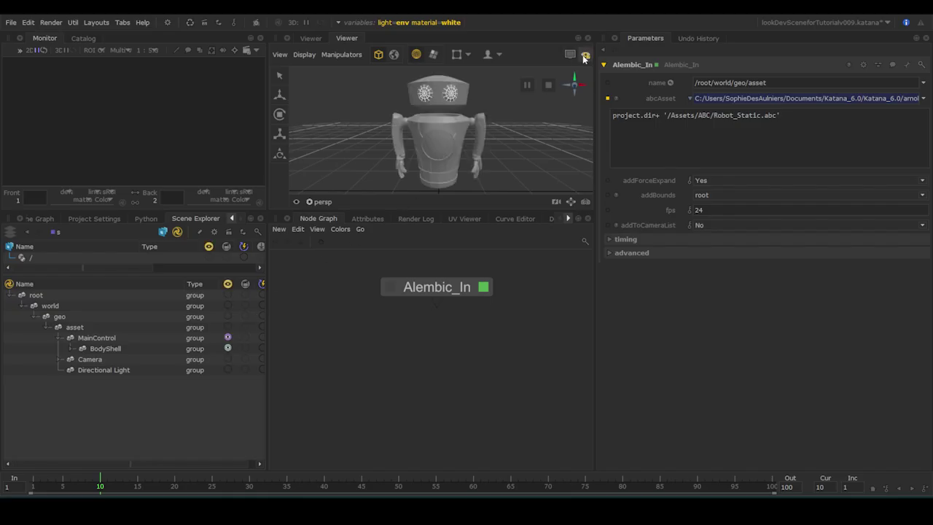
left_click(73, 349)
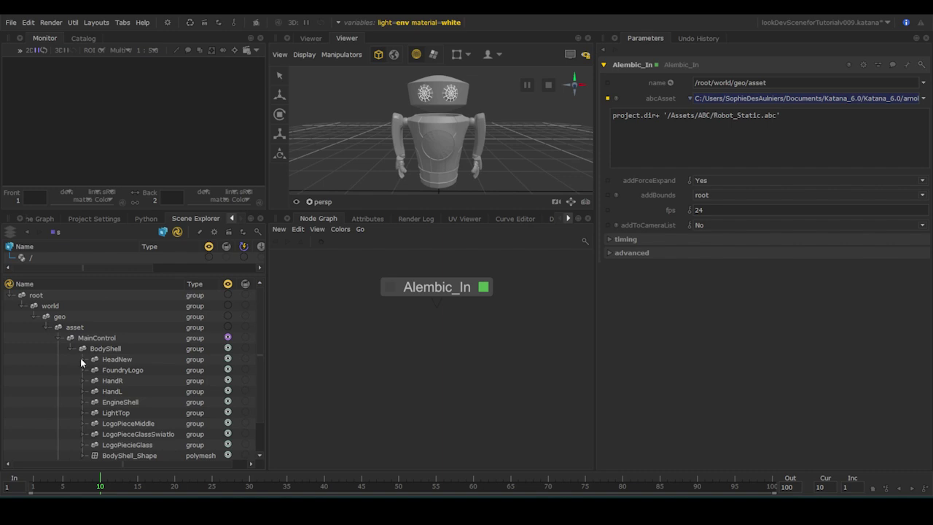
left_click(83, 359)
left_click(95, 390)
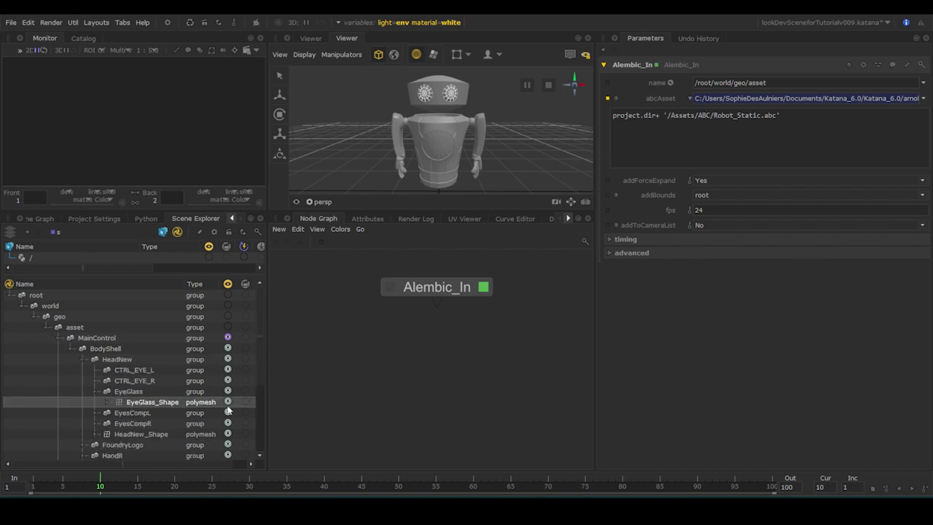
- Add an AttributeSet node below Alembic_In, connect the two, and make AttributeSet the node being edited
key("Tab")
type("attribute")
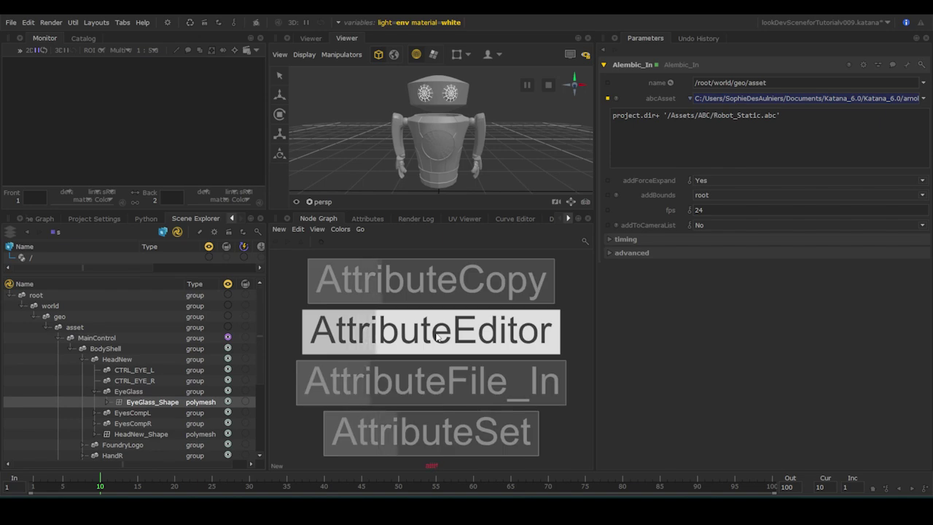
type("se")
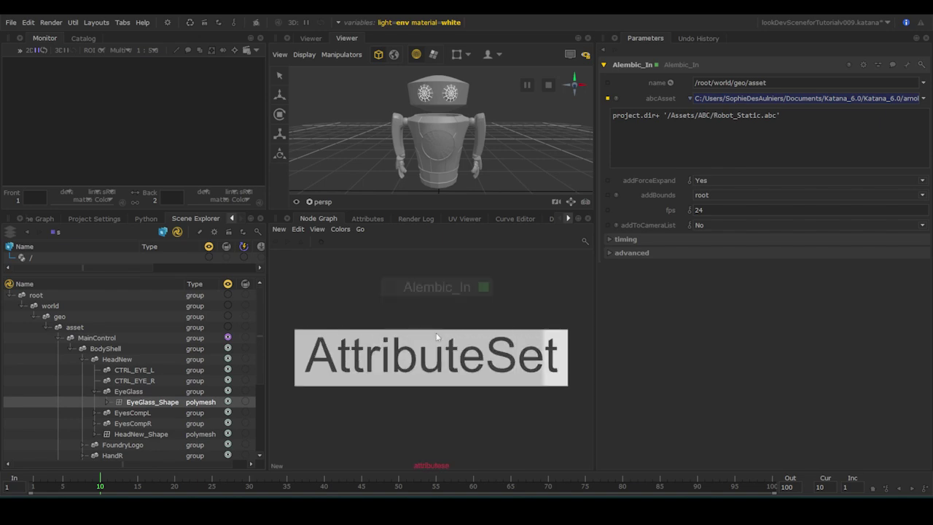
left_click(440, 355)
left_click(439, 381)
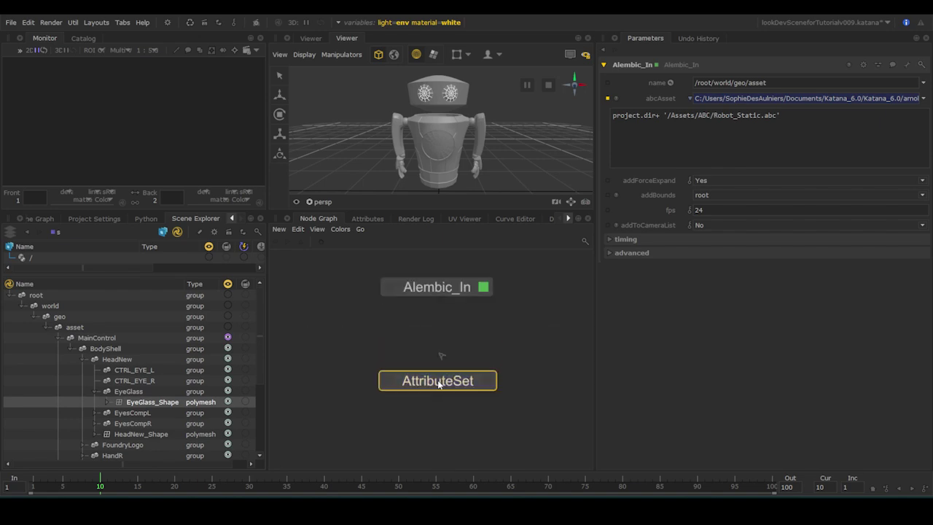
left_click(437, 369)
left_click(437, 291)
left_click(488, 381)
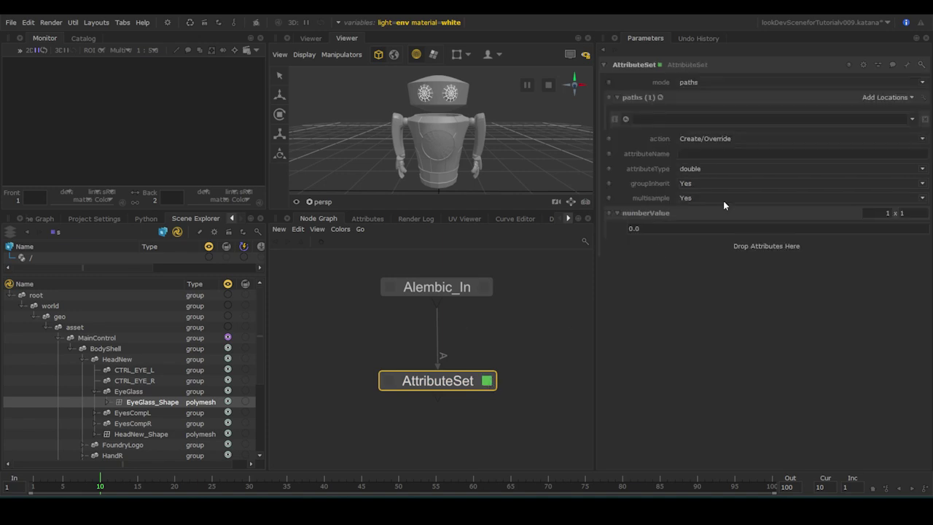
left_click(918, 83)
left_click(904, 97)
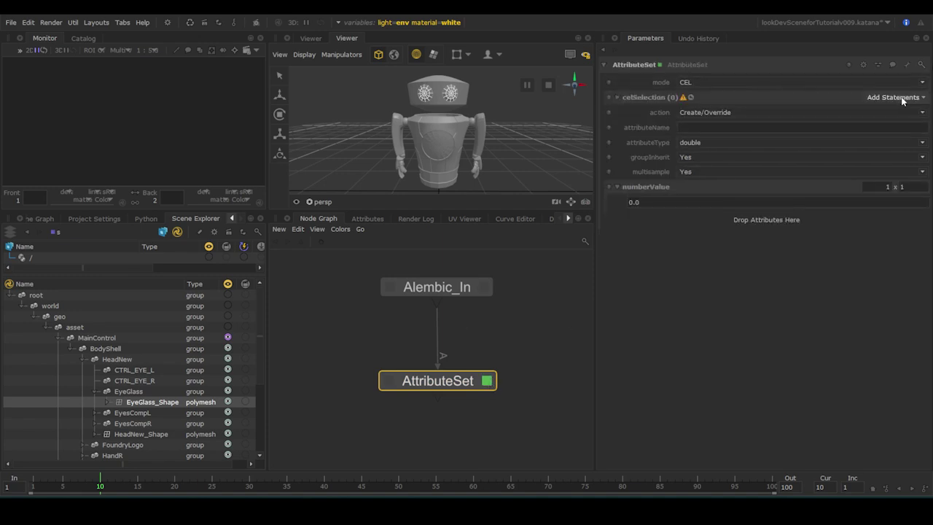
left_click(902, 98)
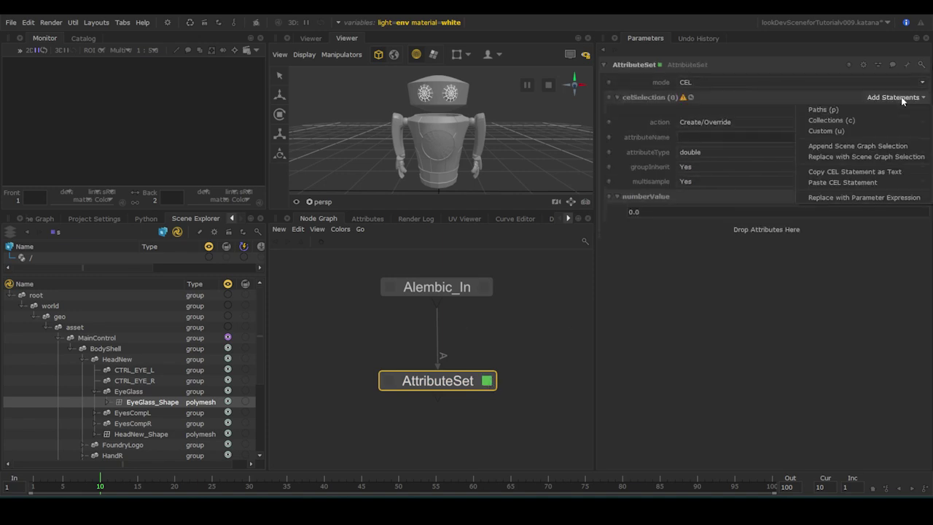
left_click(880, 132)
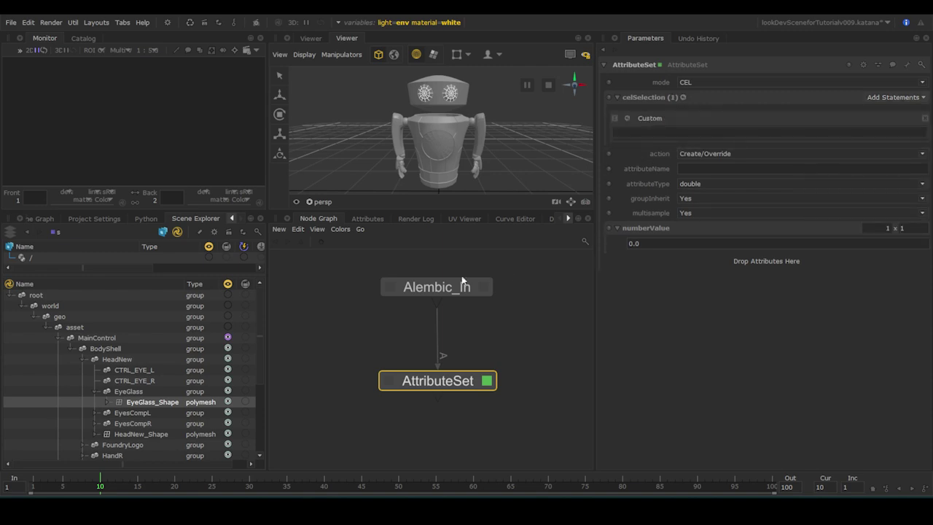
left_click_drag(128, 348, 773, 134)
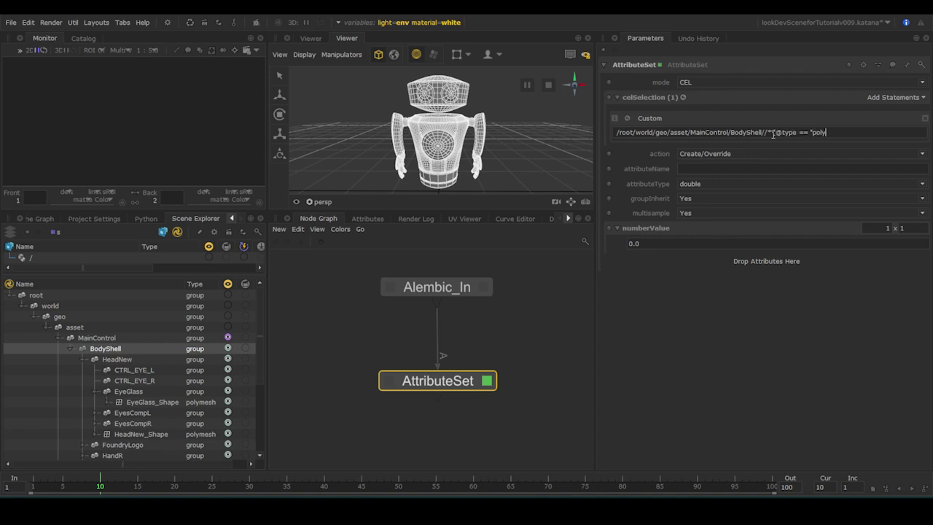
type("mesh")
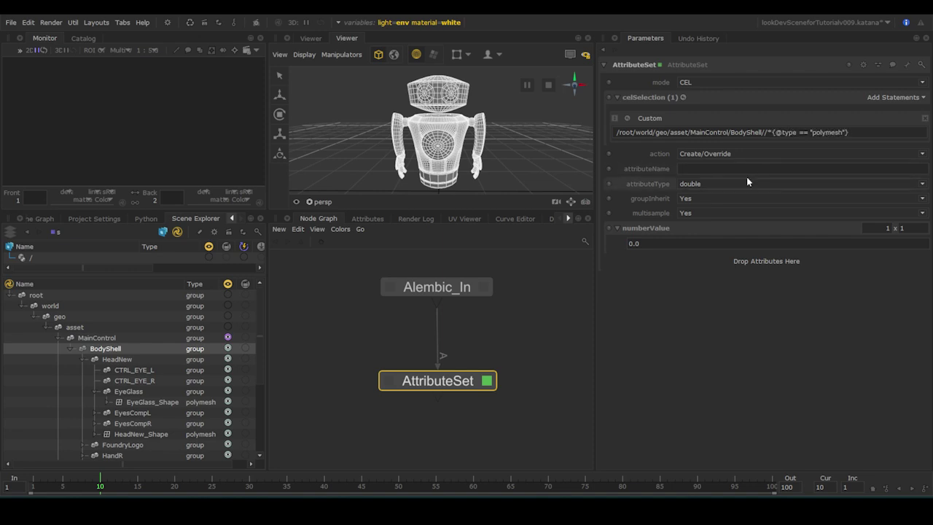
- Set AttributeSet to write a string attribute named type with value subdmesh, view the scene from this node, and select EyeGlass_Shape
left_click(744, 169)
type("type")
left_click(730, 183)
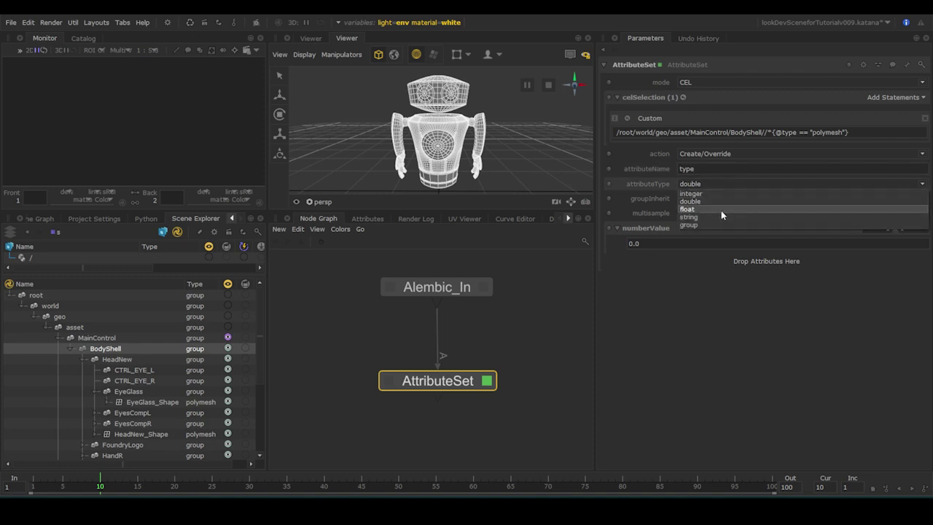
left_click(721, 217)
left_click(680, 240)
type("subd")
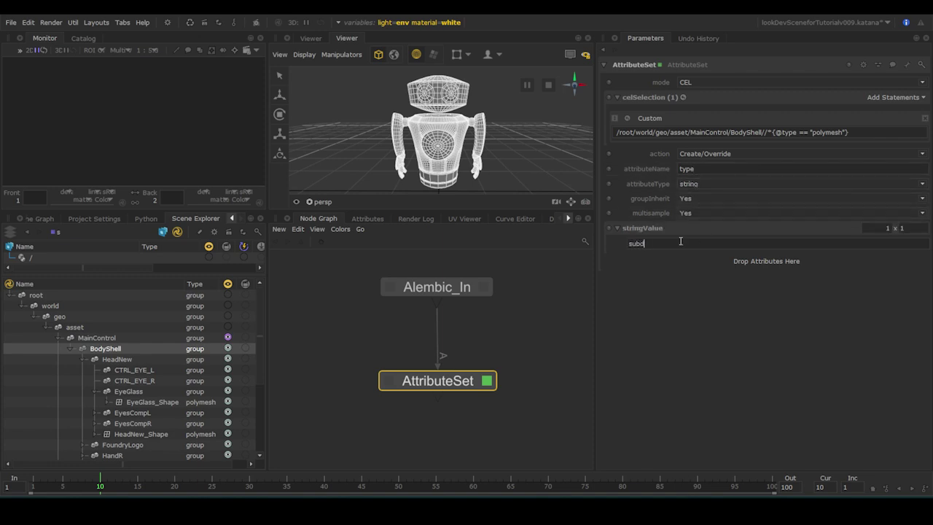
type("mesh")
left_click(388, 382)
left_click(209, 404)
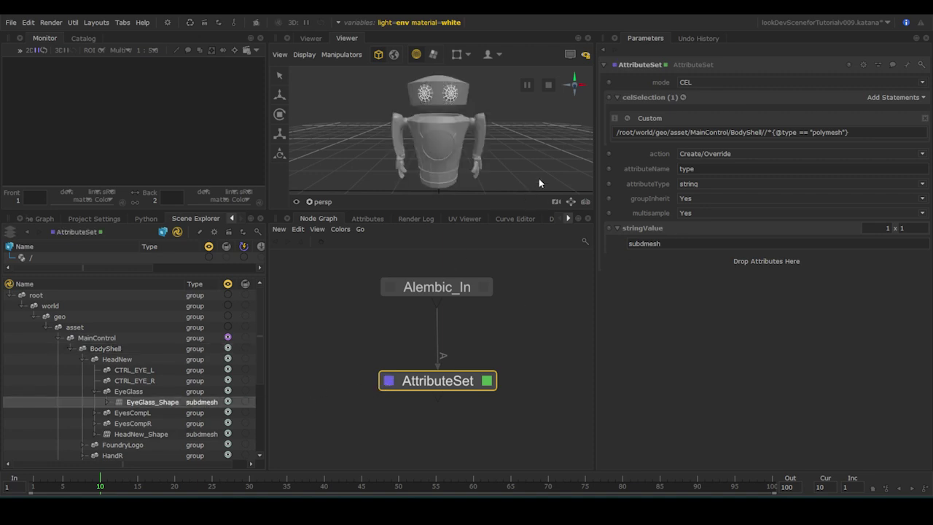
- Rename the AttributeSet node as smoothing_AS
double_click(642, 64)
type("smoothing_AS")
key("Return")
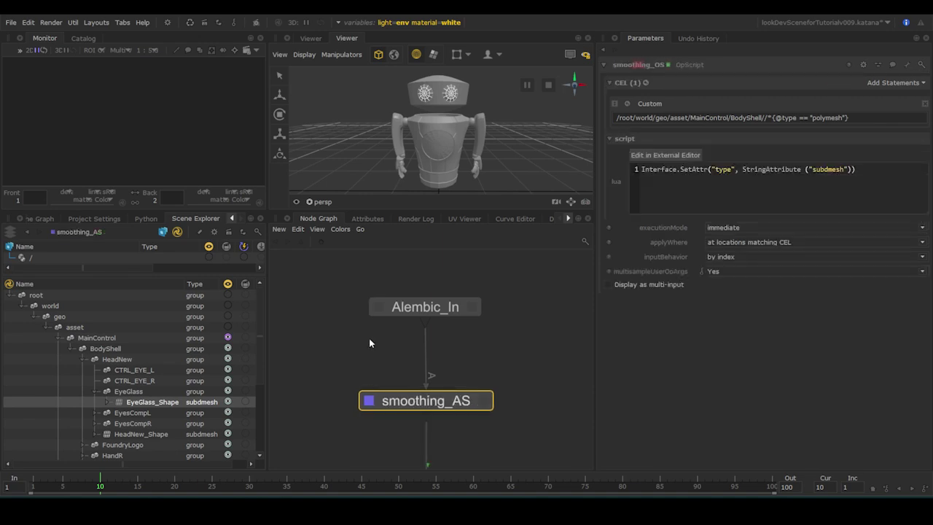
- Look over the OpScript tutorial project's example groups and the script and CEL section of OpScript_set_attribute
left_click(367, 218)
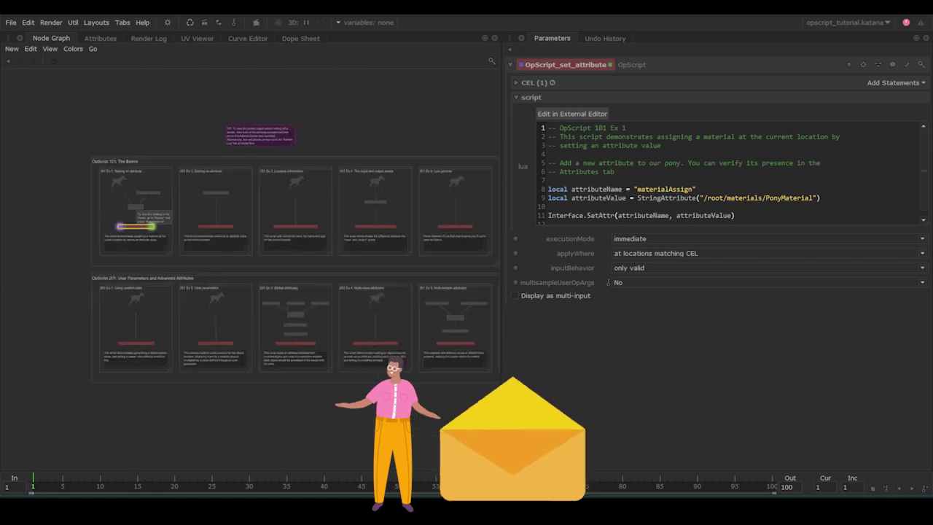
middle_click_drag(201, 210, 129, 165)
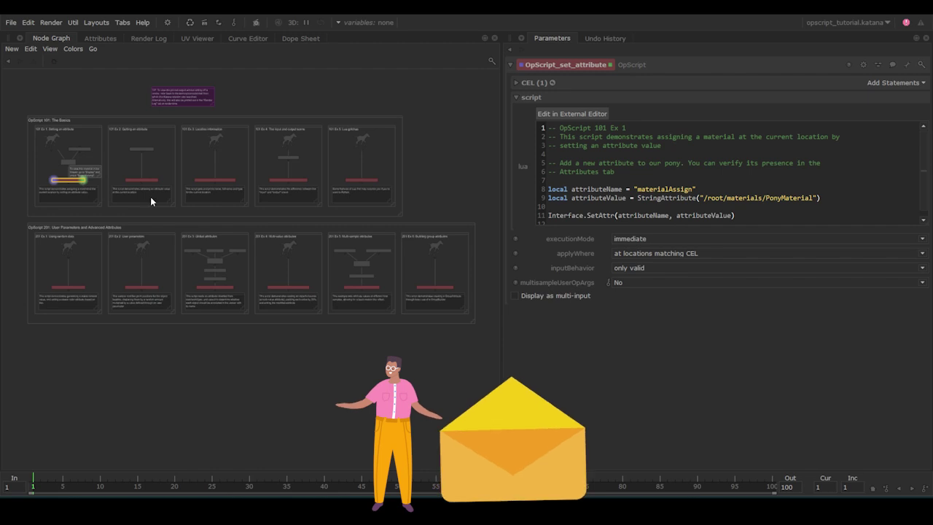
scroll(759, 159, "down", 1)
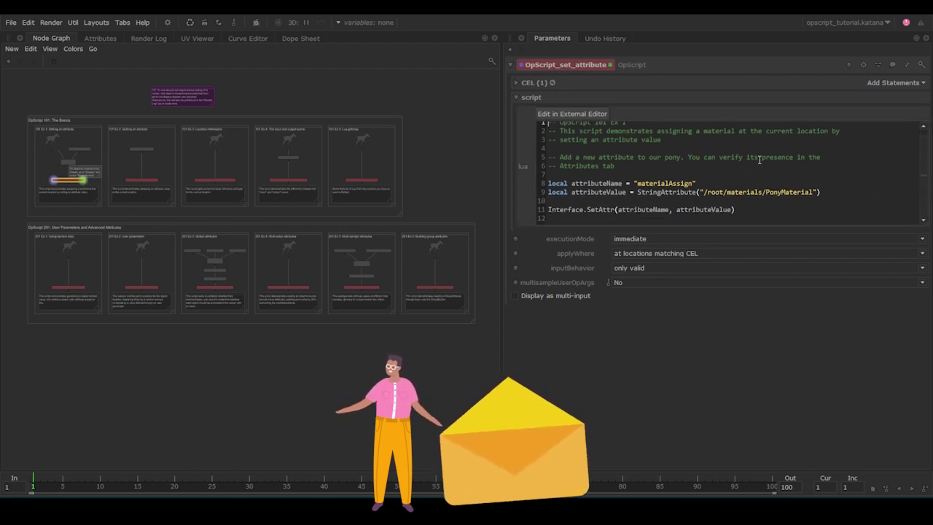
left_click(518, 82)
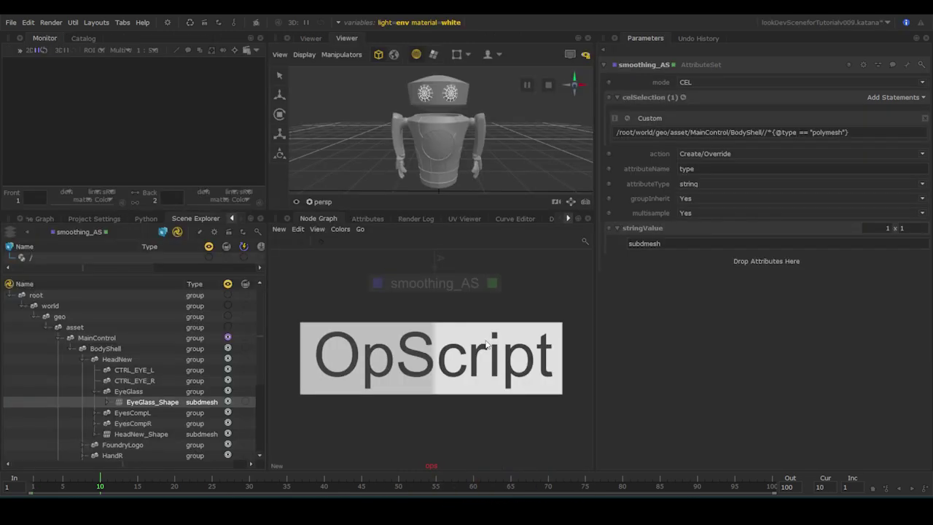
- Add an OpScript node connected below smoothing_AS and open its parameters alongside
key("Return")
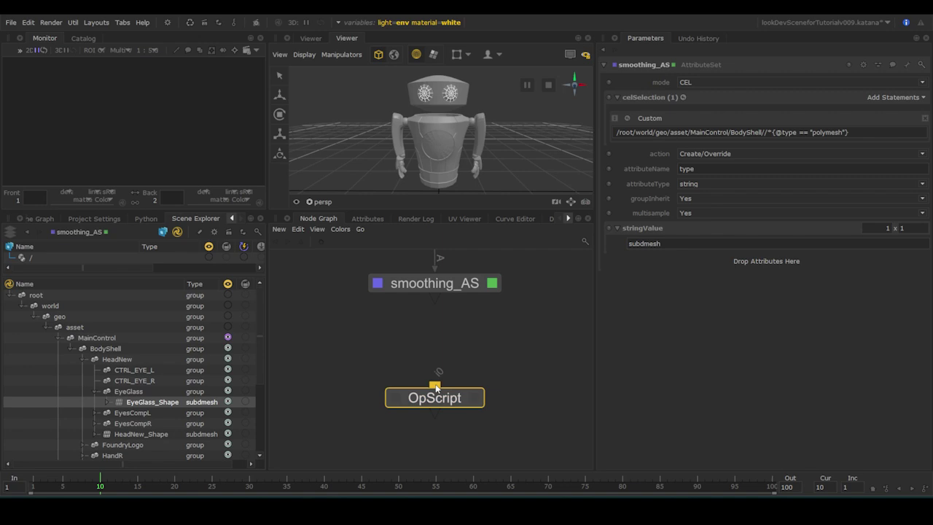
left_click(435, 397)
left_click(475, 398)
left_click(875, 298)
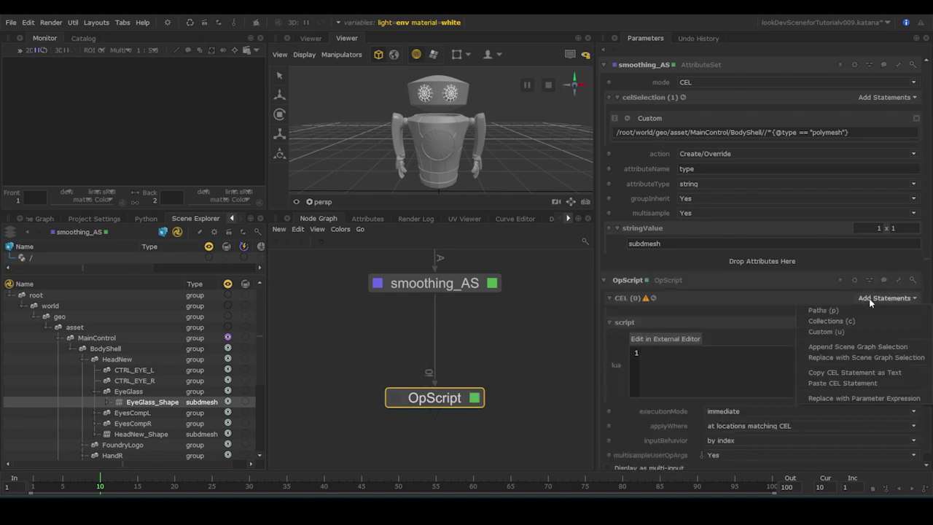
left_click(839, 330)
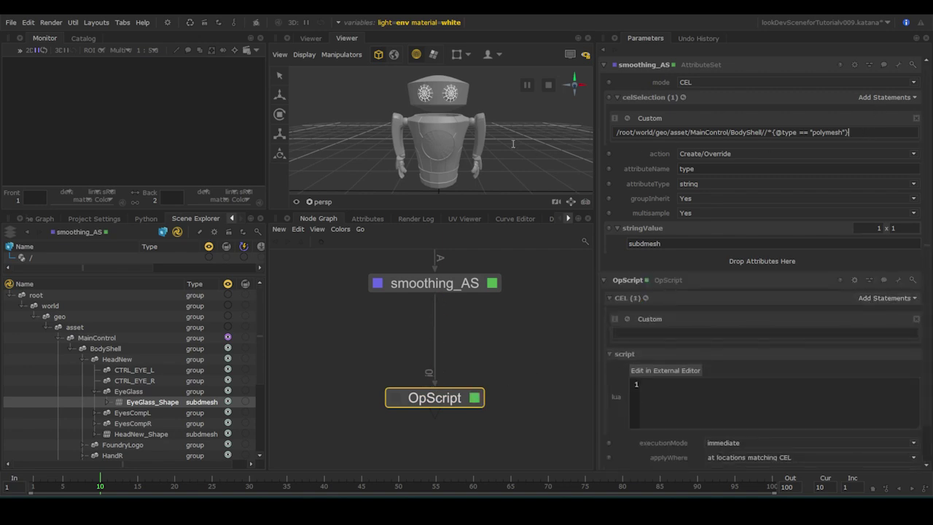
left_click_drag(851, 132, 590, 134)
key("ctrl+c")
left_click(656, 332)
key("ctrl+v")
left_click(479, 283)
key("d")
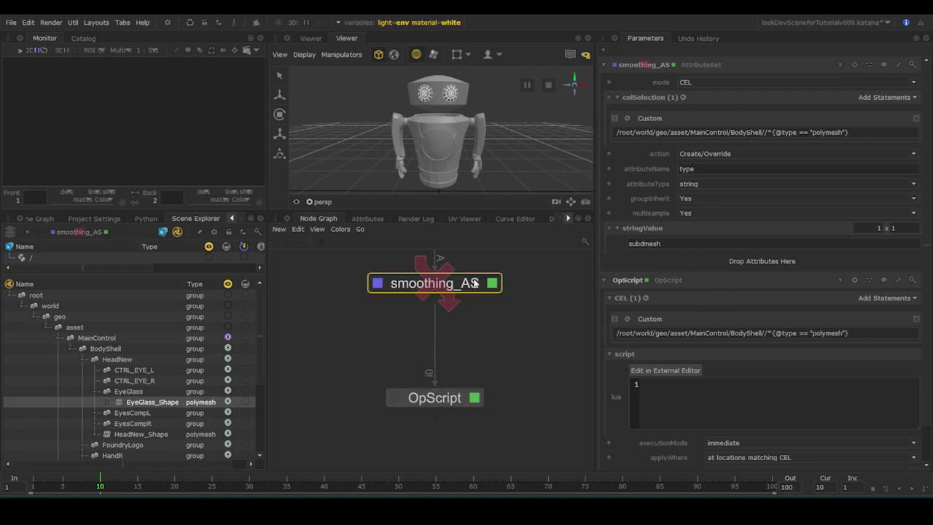
- Copy the Interface.SetAttr signature from the Cook Interface (OpScript) documentation in the browser into the OpScript node's Lua script
left_click(412, 452)
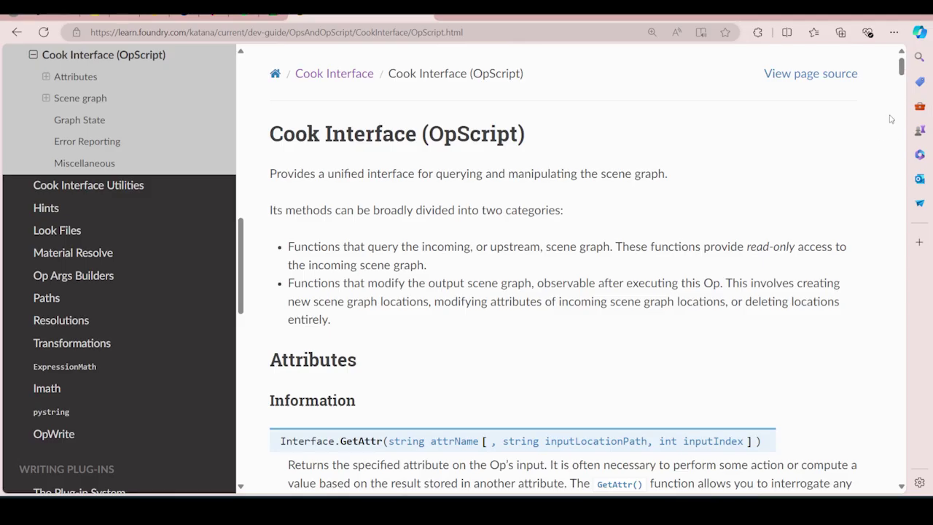
left_click_drag(902, 71, 923, 154)
left_click_drag(280, 179, 772, 191)
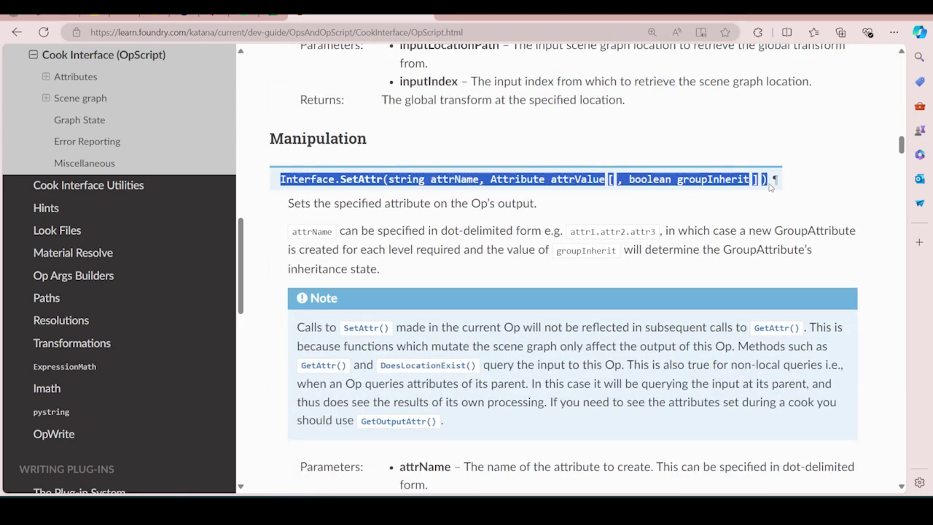
key("alt+Tab")
left_click(650, 394)
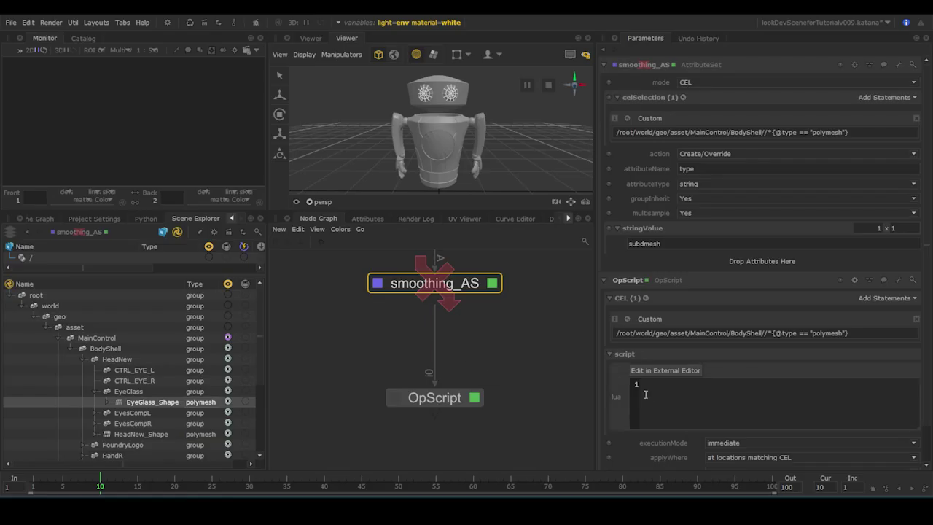
key("ctrl+v")
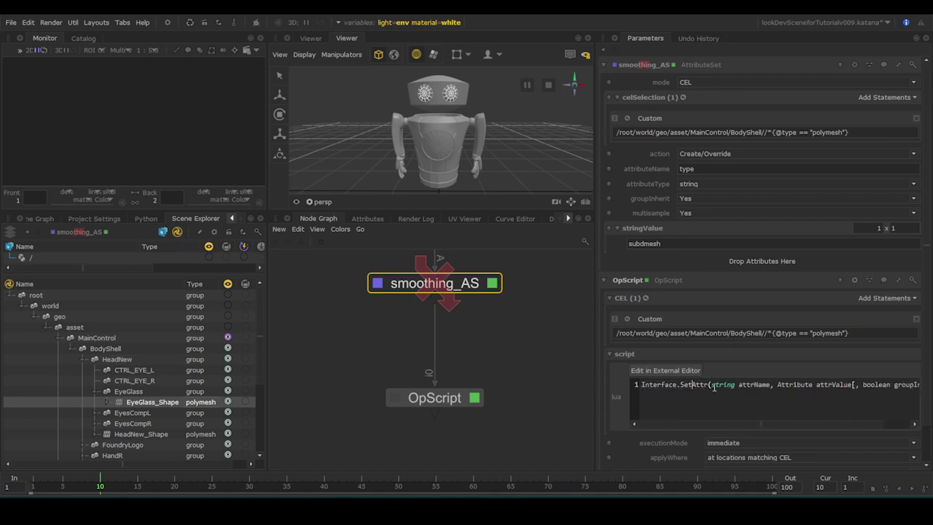
- Complete the pasted script line as Interface.SetAttr("type", StringAttribute ("subdmesh"))
double_click(722, 384)
key("shift+End")
key("Delete")
type("\"t")
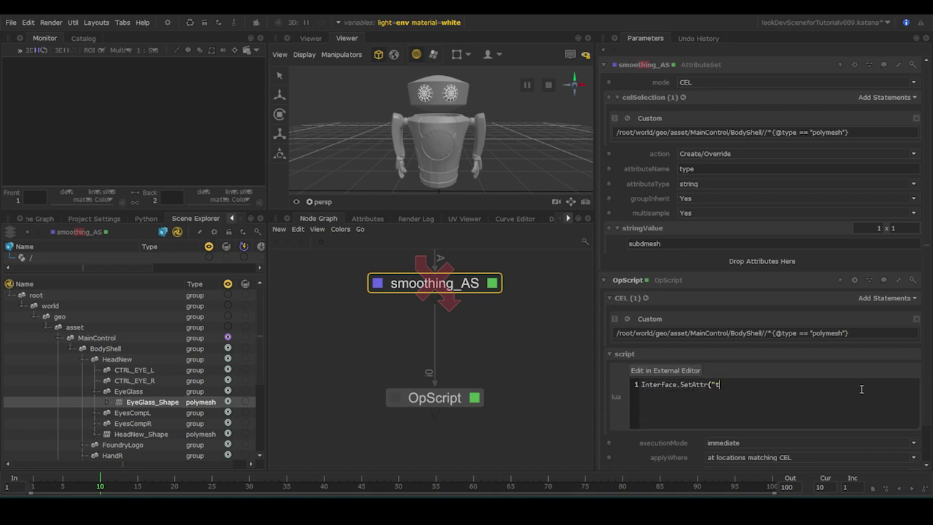
type("ype\", StringAttribute (\"subdm")
type("esh")
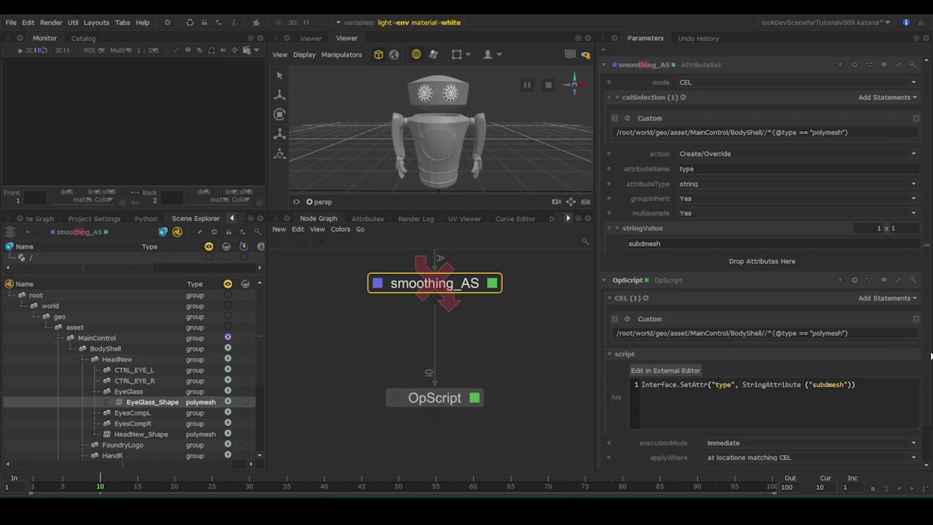
- View the scene from the OpScript node and rename it as smoothing_OS
scroll(875, 397, "down", 2)
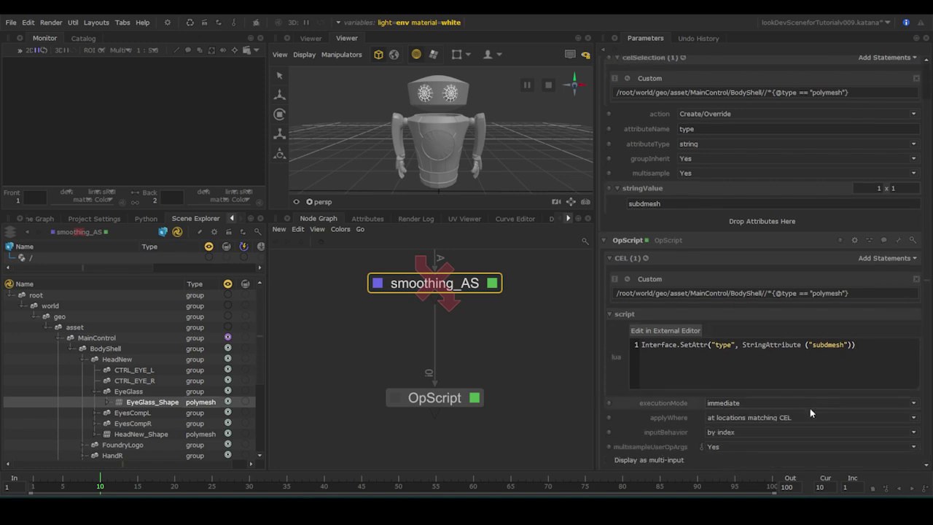
left_click(395, 398)
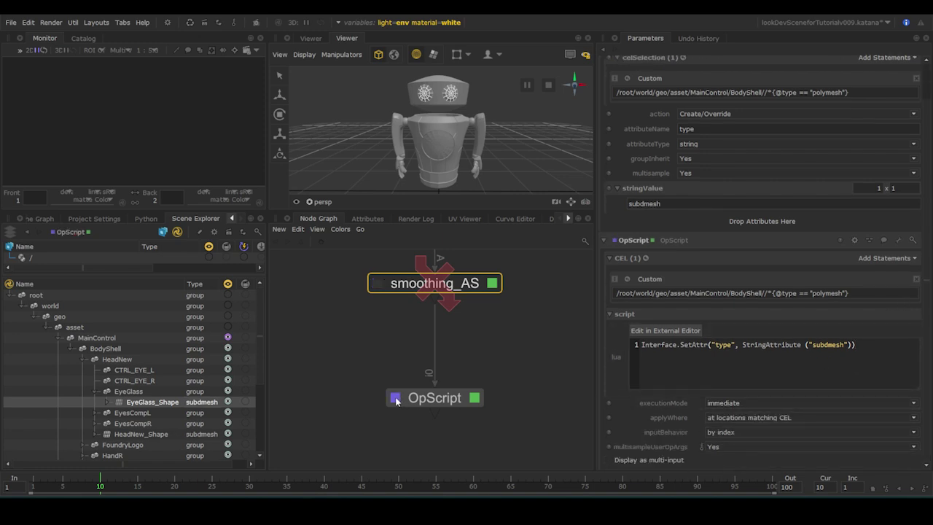
double_click(634, 240)
type("smooth")
type("ing_OS")
key("Return")
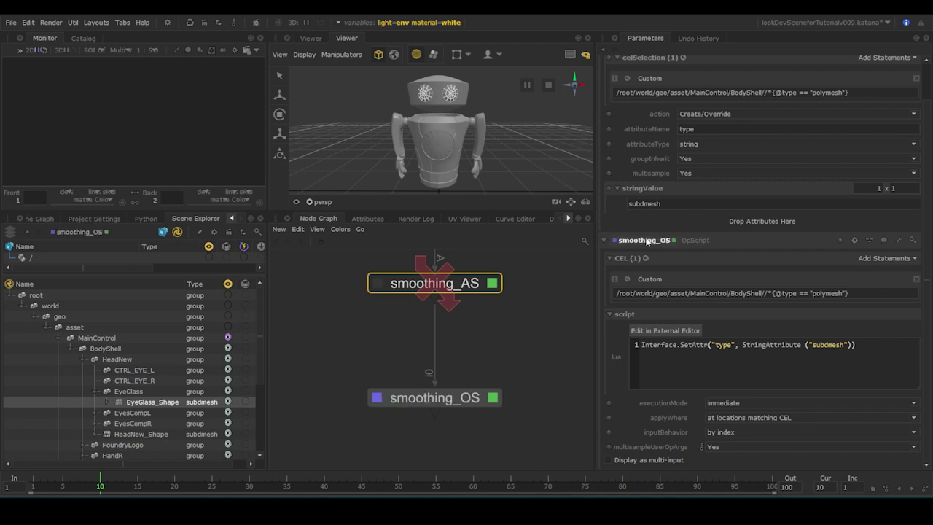
left_click(448, 406)
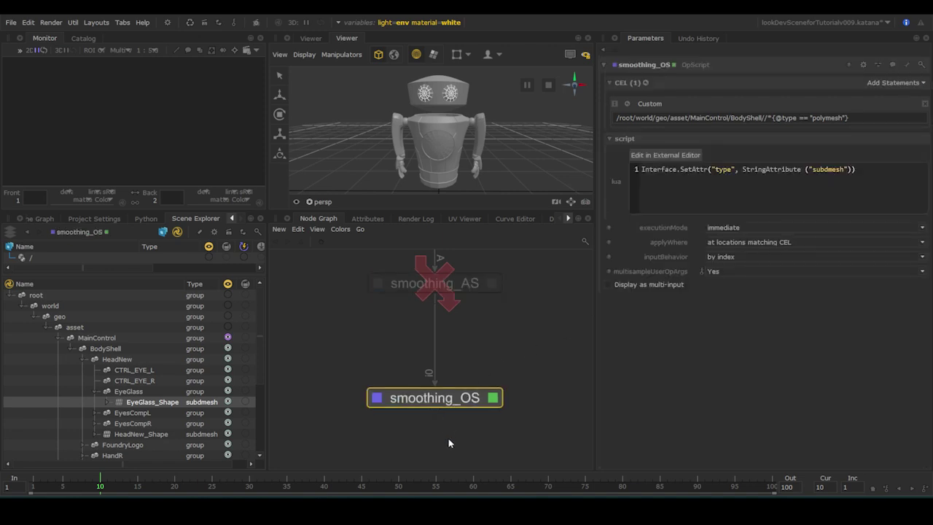
- Add an ArnoldObjectSettings node below smoothing_OS and connect its input to that node
middle_click_drag(449, 439, 451, 335)
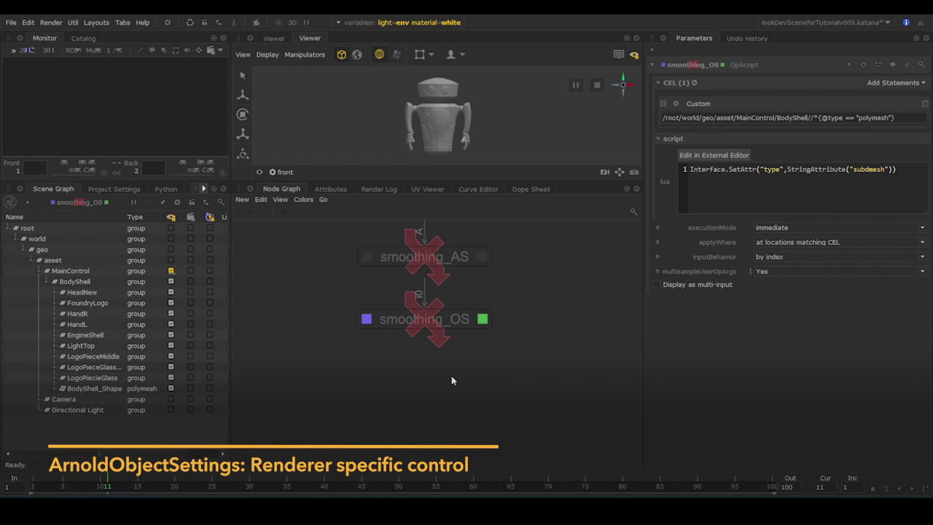
key("Tab")
type("arnoldob")
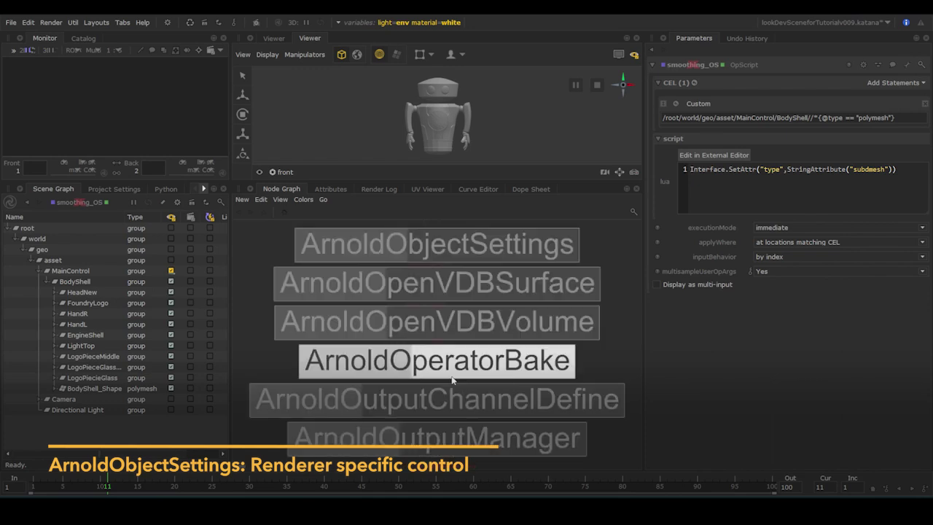
left_click(460, 347)
left_click(428, 437)
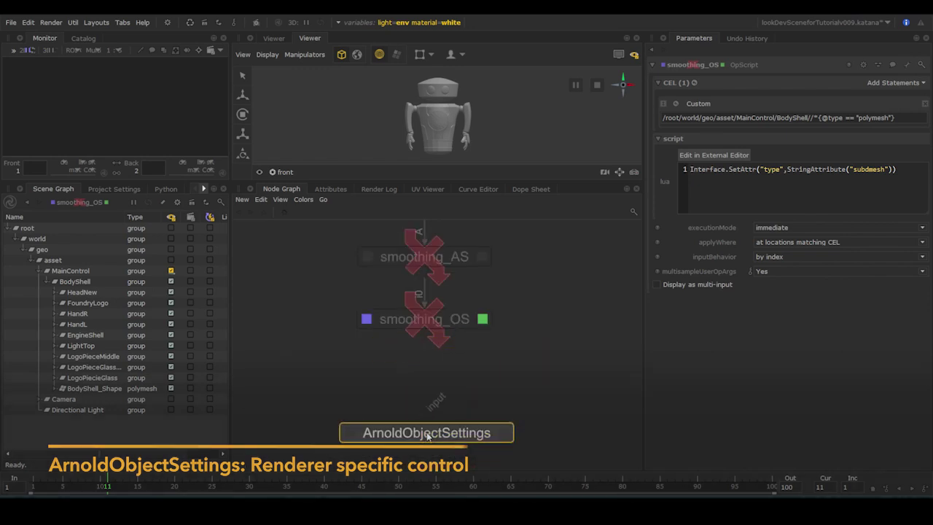
left_click(430, 410)
left_click(429, 327)
middle_click_drag(431, 337, 434, 300)
middle_click_drag(457, 369, 454, 309)
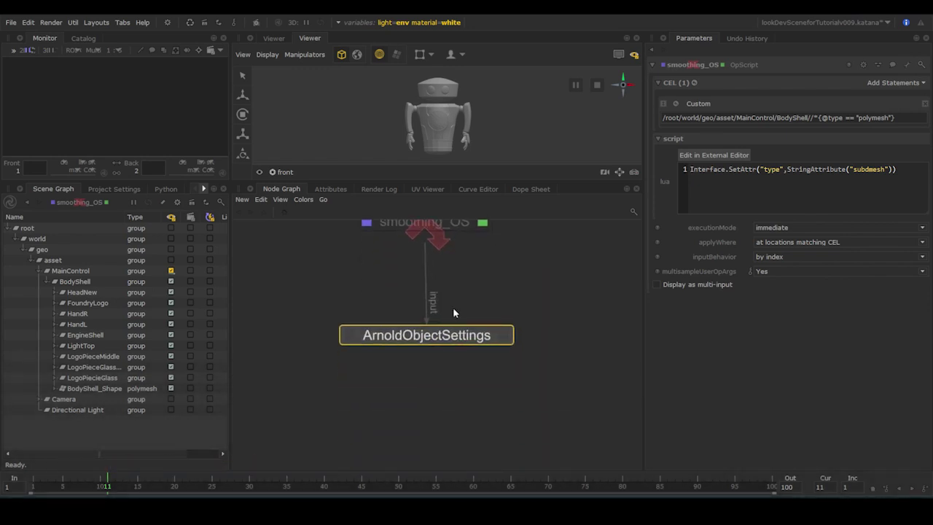
- Edit ArnoldObjectSettings and add the path /root/world/geo/asset/MainControl/BodyShell as its CEL statement
double_click(451, 339)
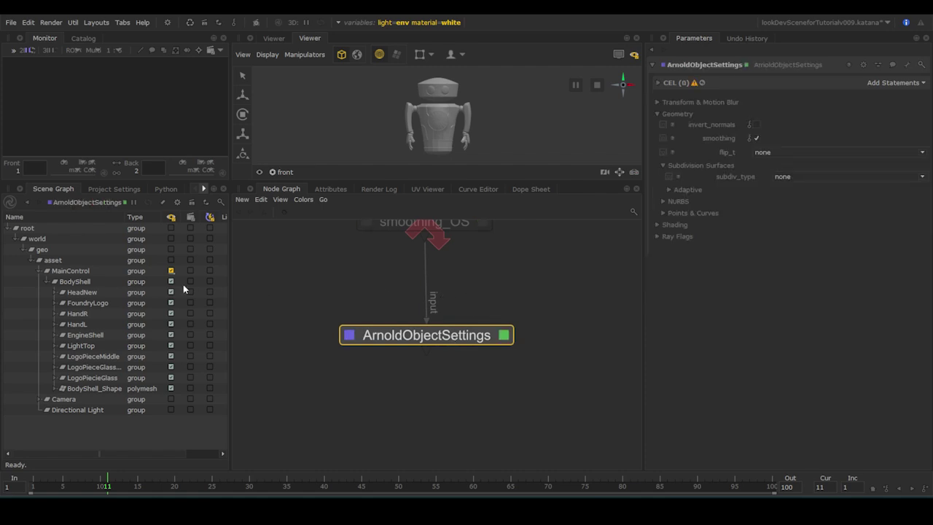
left_click(124, 284)
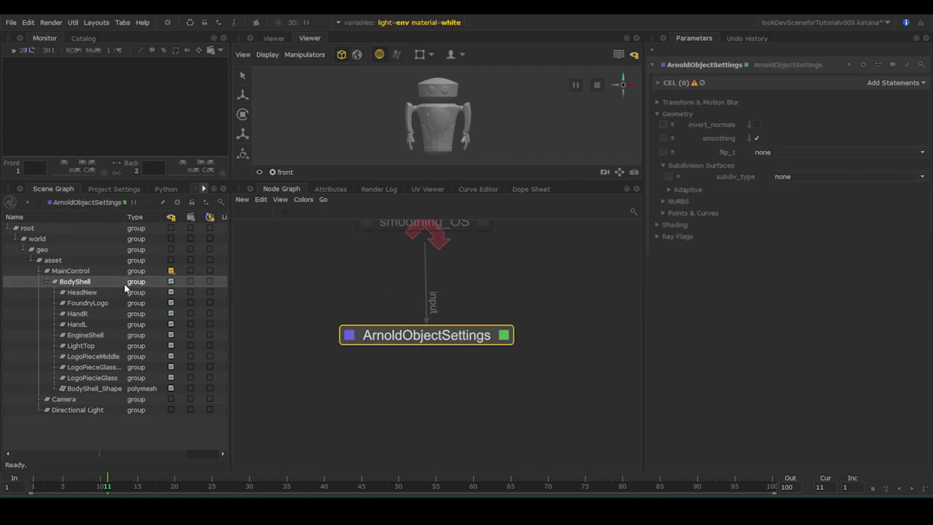
left_click(904, 83)
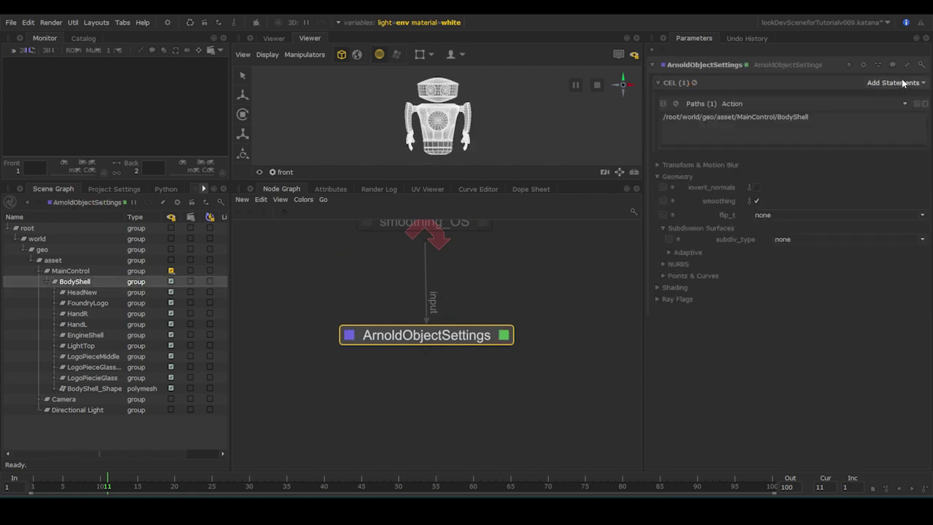
- Enable smoothing in ArnoldObjectSettings and set subdiv_type to catclark with 2 iterations
left_click(757, 202)
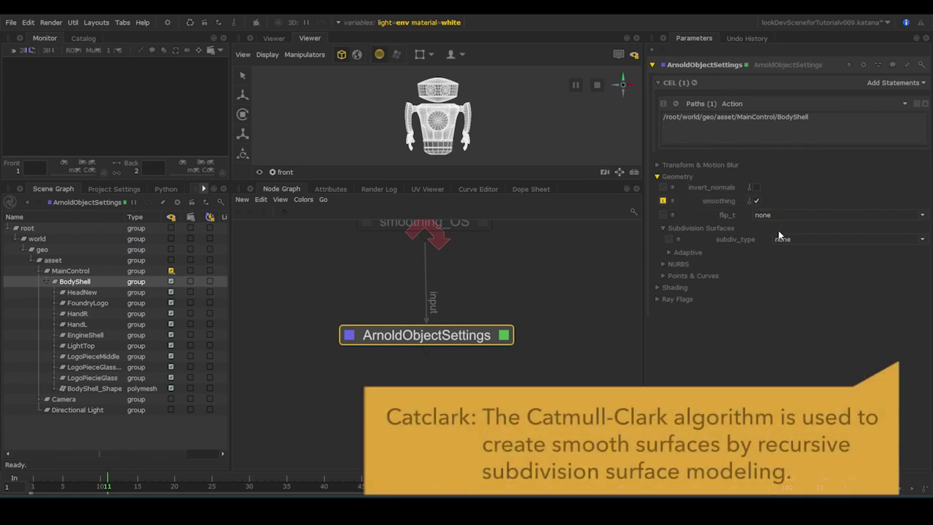
left_click(784, 239)
left_click(788, 257)
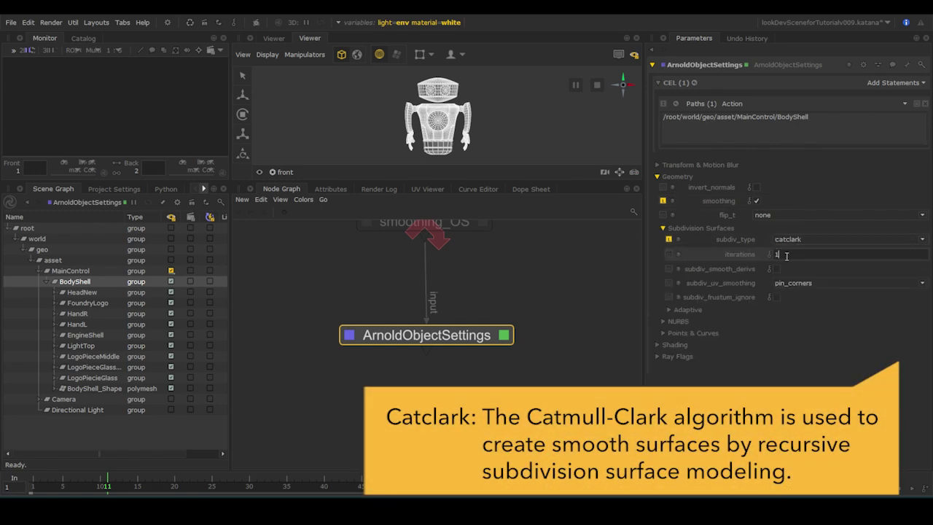
type("2")
key("Return")
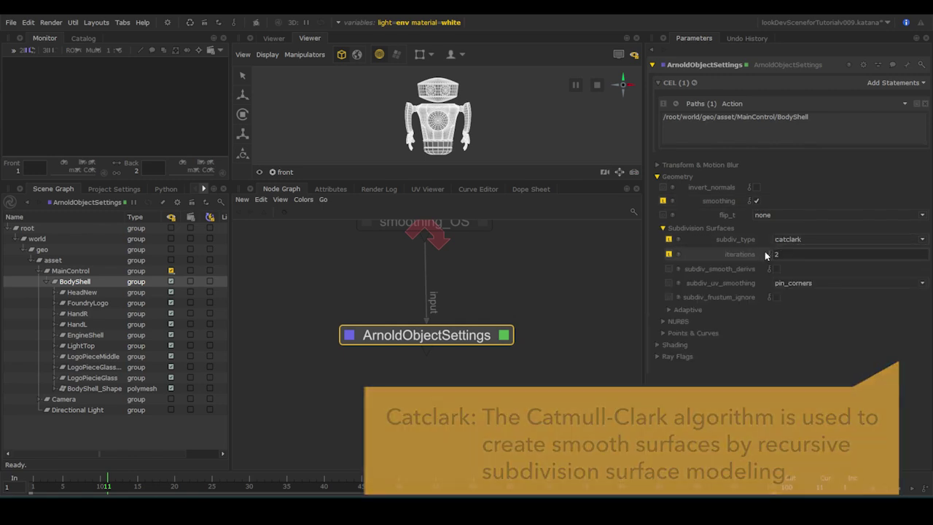
- Rename the ArnoldObjectSettings node as smoothing_AOS
double_click(707, 64)
type("sub")
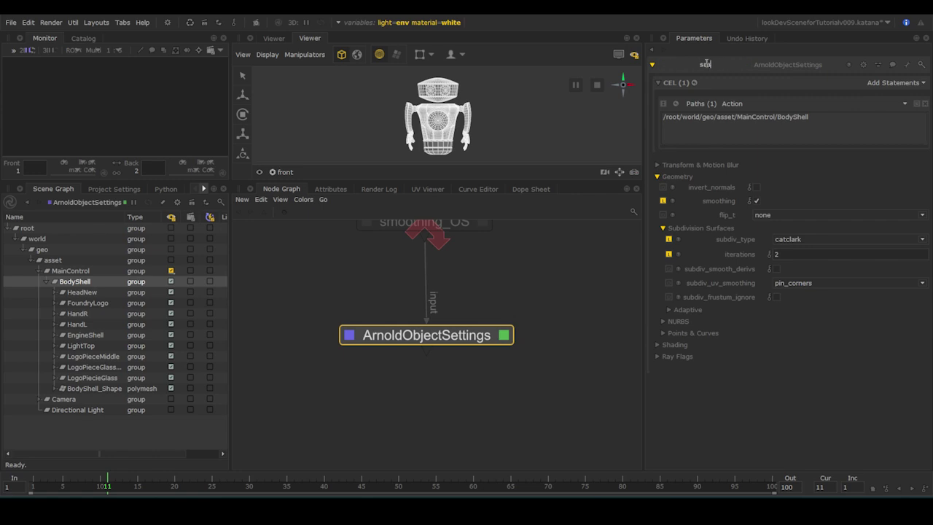
type("othing_AOS")
key("Return")
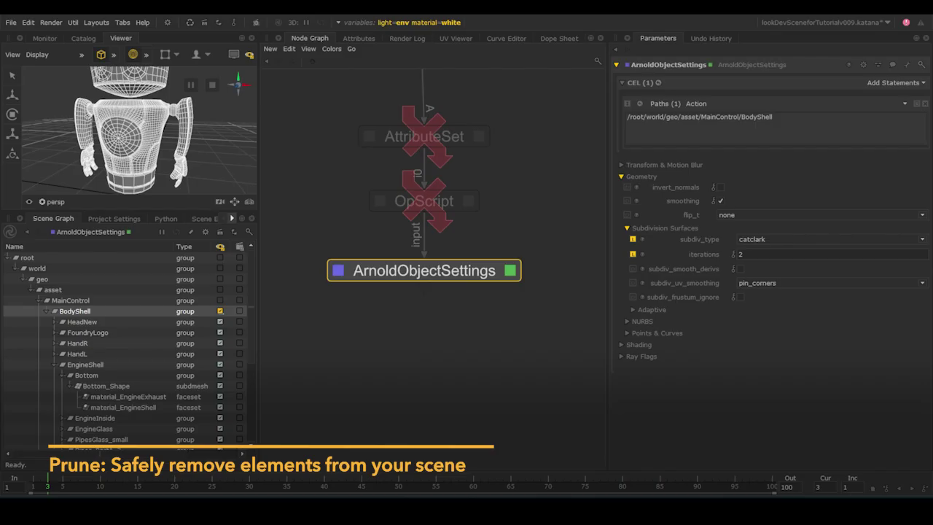
left_click(441, 306)
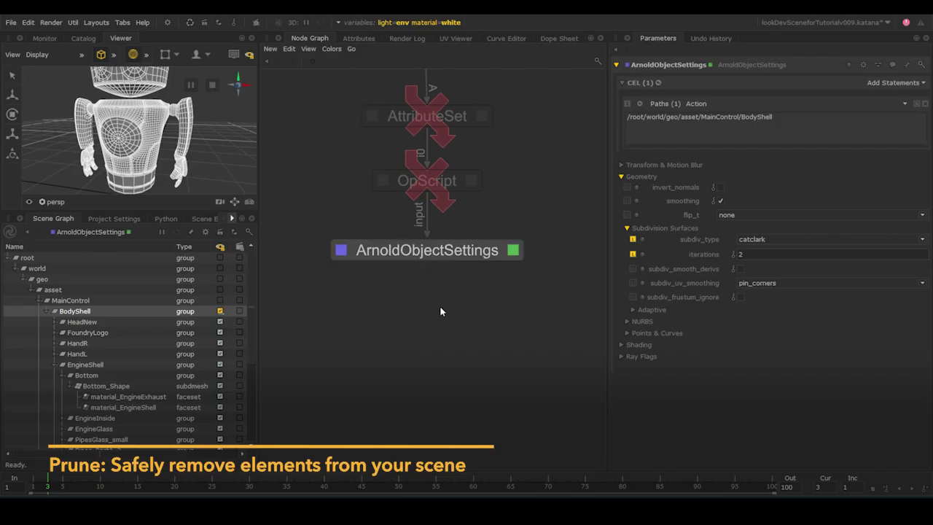
- Add a Prune node below ArnoldObjectSettings, connect its input to that node, and make Prune the viewed and edited node
key("Tab")
type("prun")
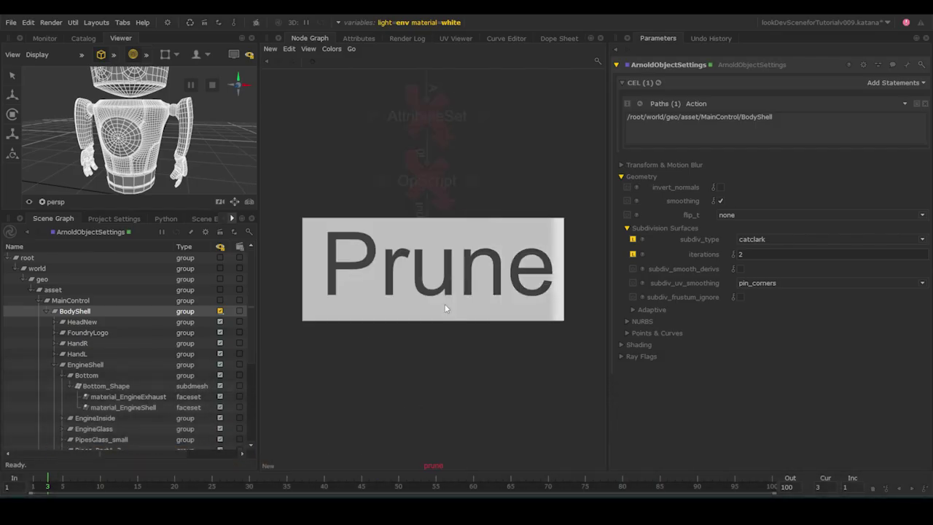
key("Return")
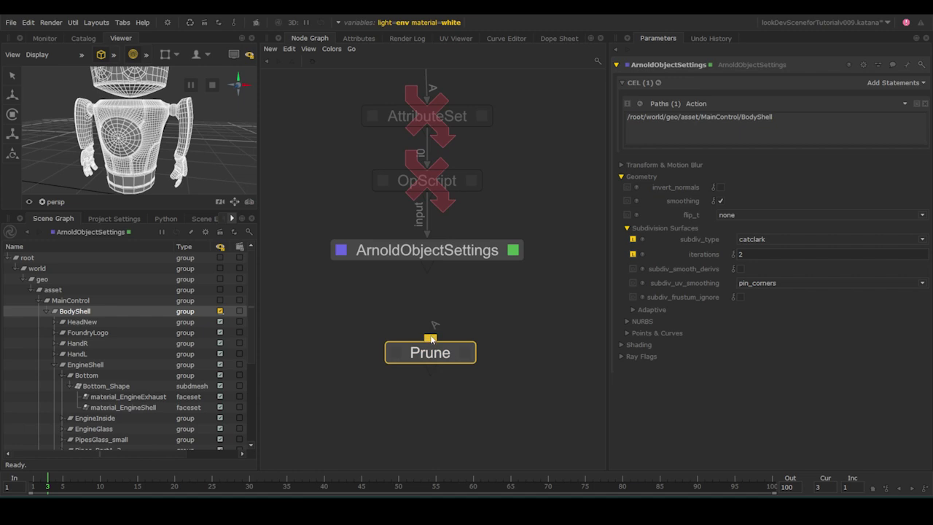
left_click(431, 340)
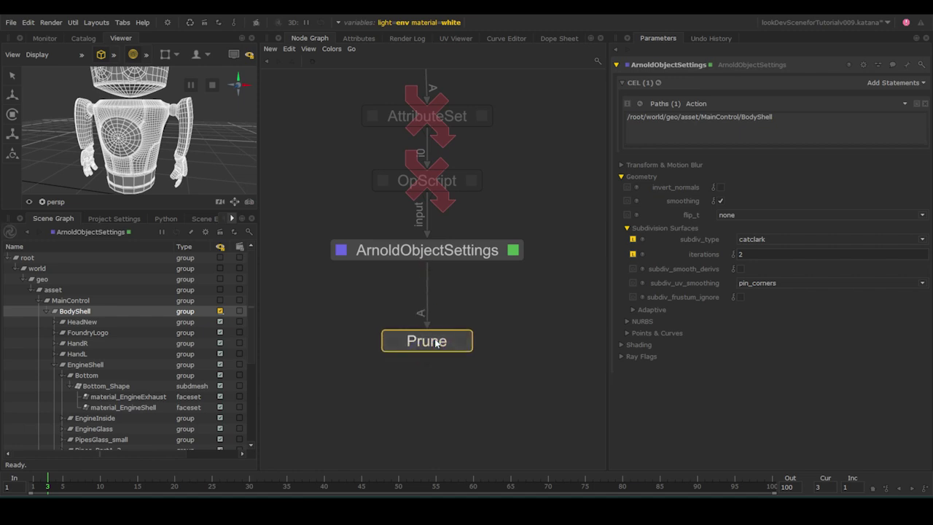
double_click(437, 343)
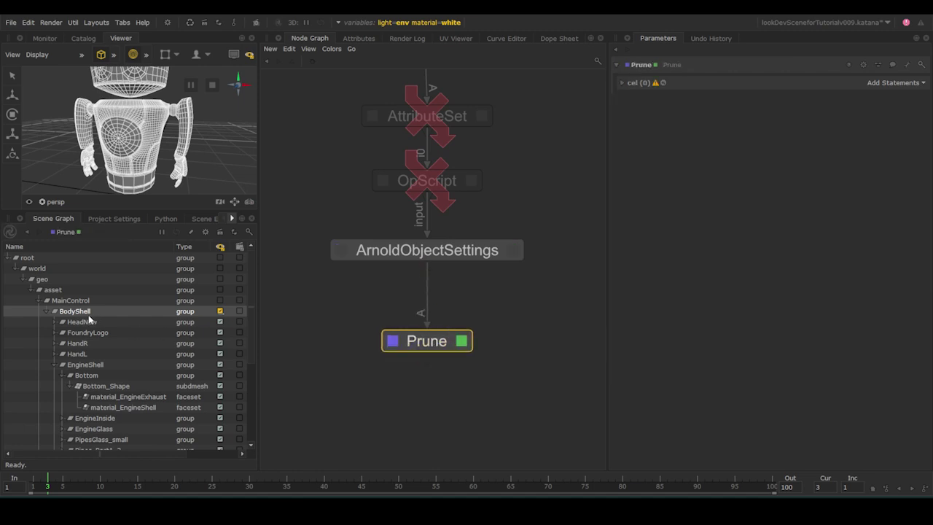
- Add the asset's Camera and Directional Light locations to the Prune node's CEL paths and rename the node prune_LGT
left_click(49, 312)
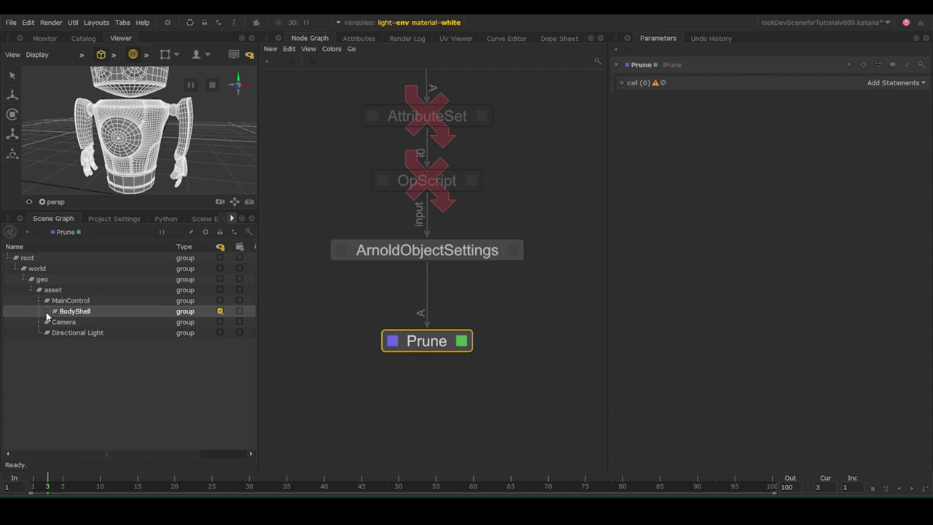
left_click_drag(59, 324, 878, 84)
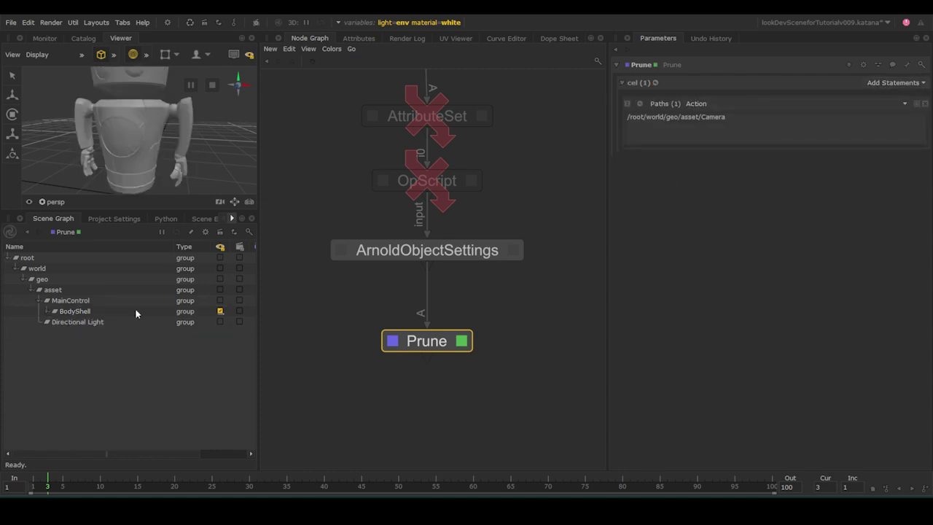
left_click_drag(88, 323, 756, 131)
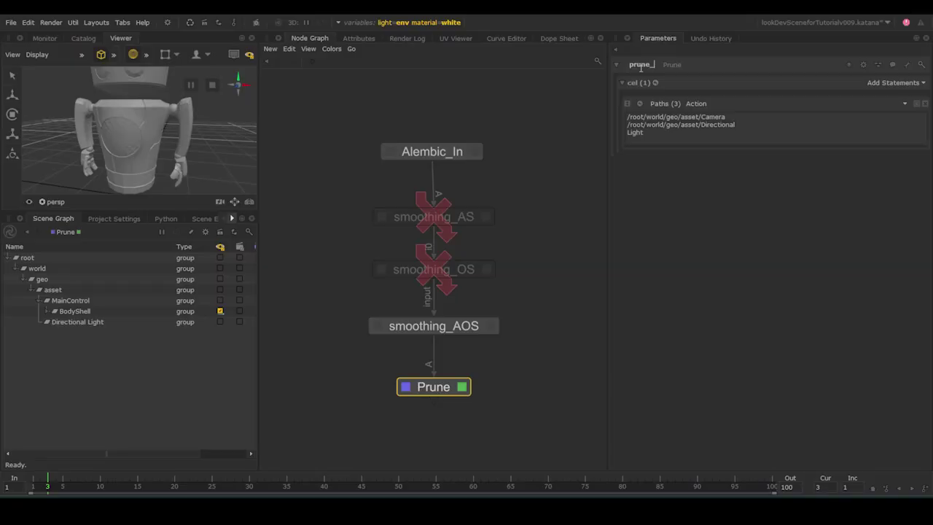
type("GT")
key("Return")
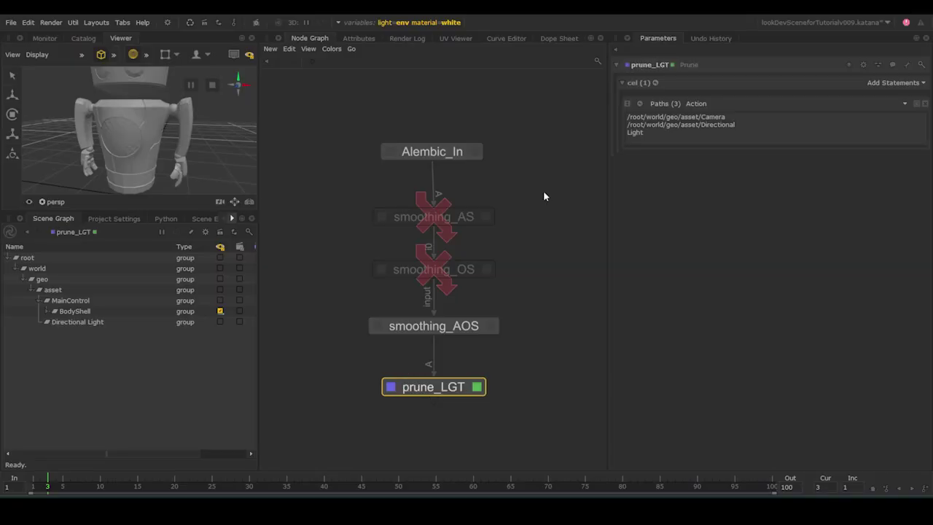
- Add a CollectionCreate node below prune_LGT and connect its input to that node
middle_click_drag(495, 267, 496, 166)
scroll(490, 246, "up", 4)
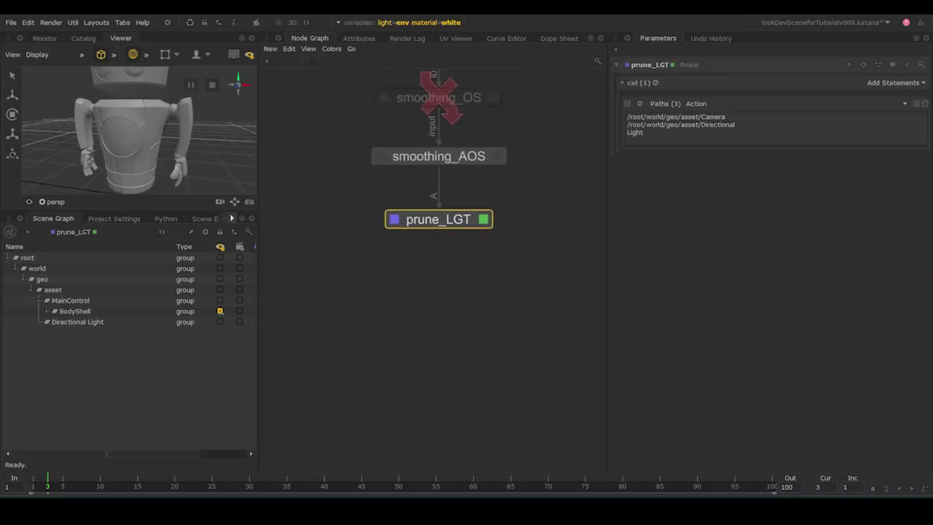
key("Tab")
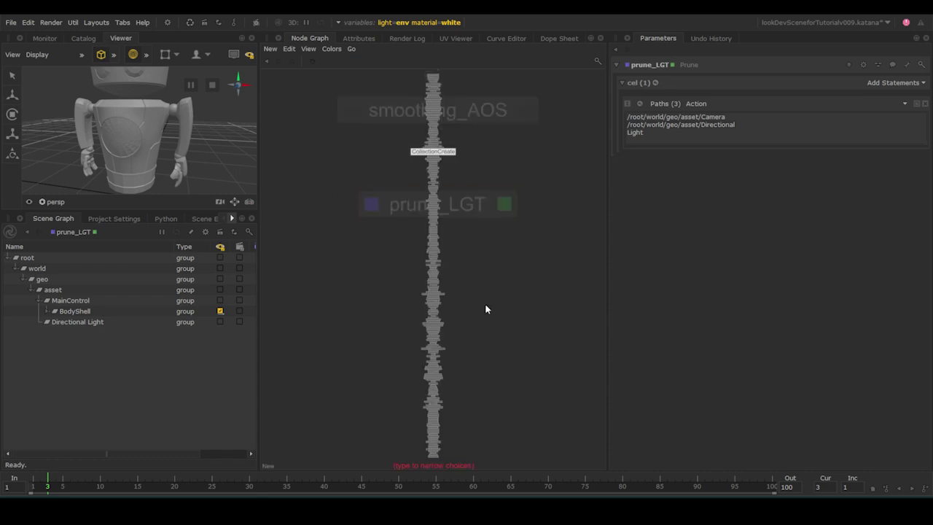
type("collec")
left_click(486, 285)
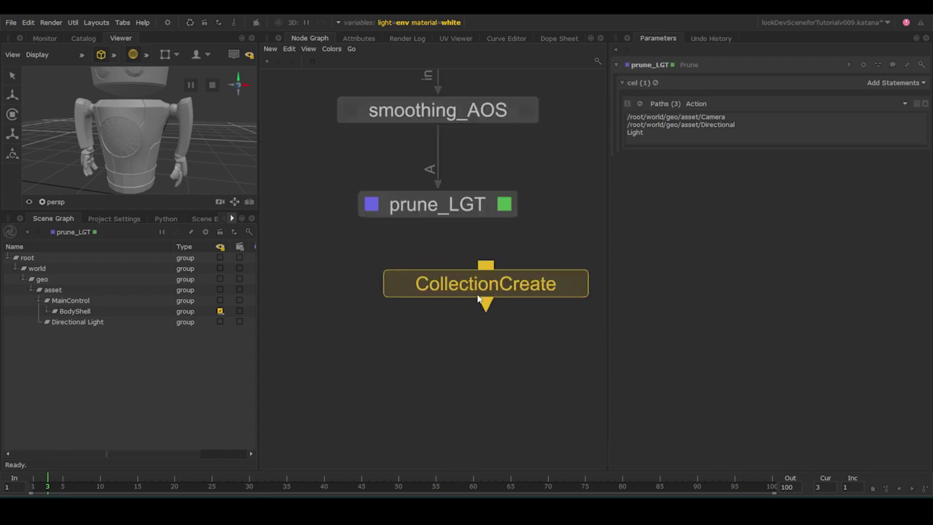
left_click(434, 353)
left_click_drag(436, 334, 438, 217)
left_click_drag(463, 355, 469, 352)
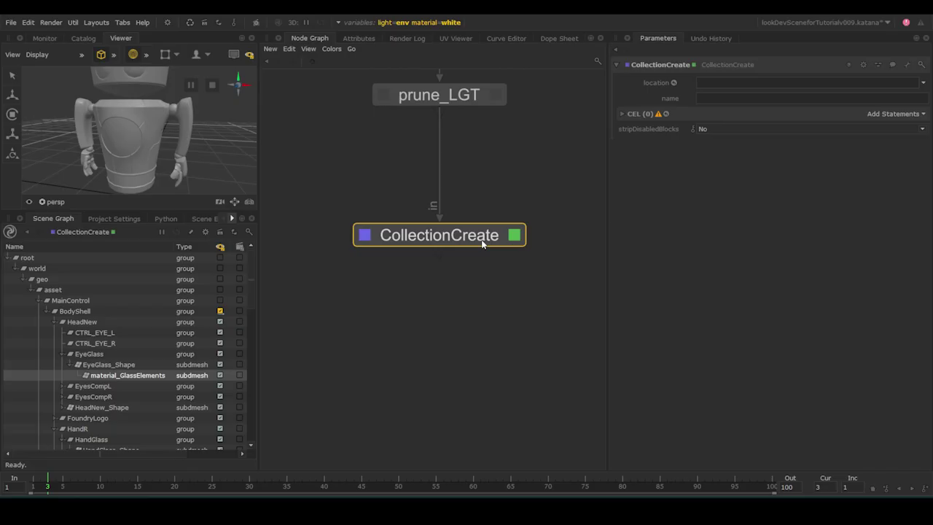
- Rename the CollectionCreate node as CC_Glass
left_click(662, 64)
type("CC_Glass")
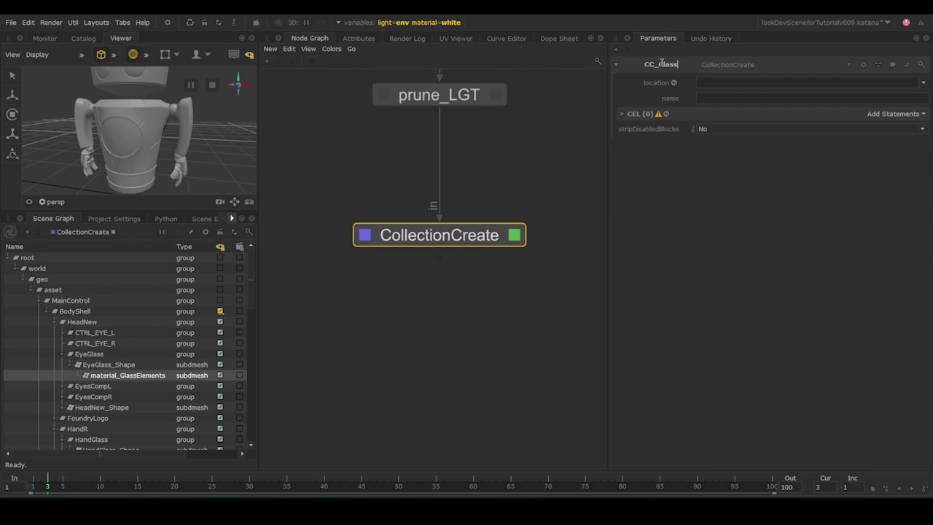
key("Return")
- Make the collection's name parameter an expression and set it to nodeName
right_click(680, 97)
left_click(691, 146)
left_click(694, 98)
left_click_drag(645, 116, 581, 95)
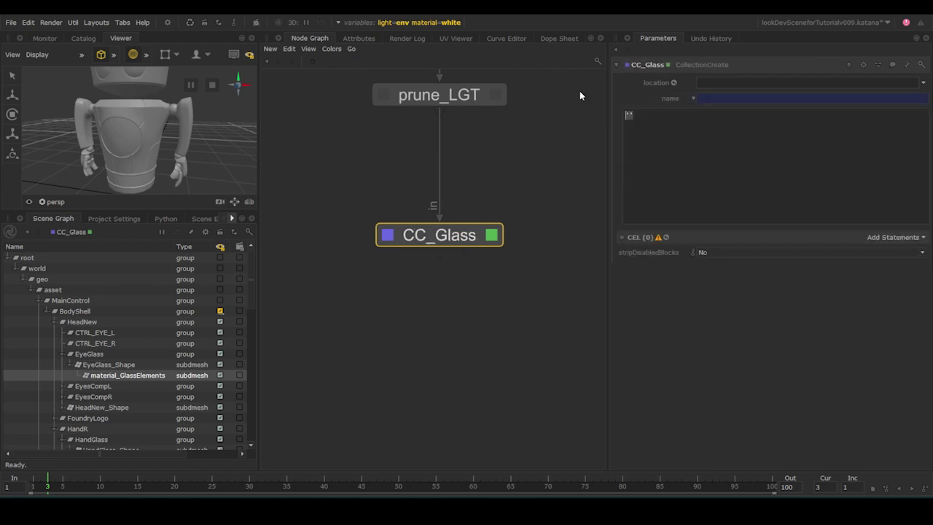
type("nodeName")
key("Return")
- Add a Custom CEL statement to CC_Glass, convert it to a parameter expression and expand its expression editor
left_click(873, 237)
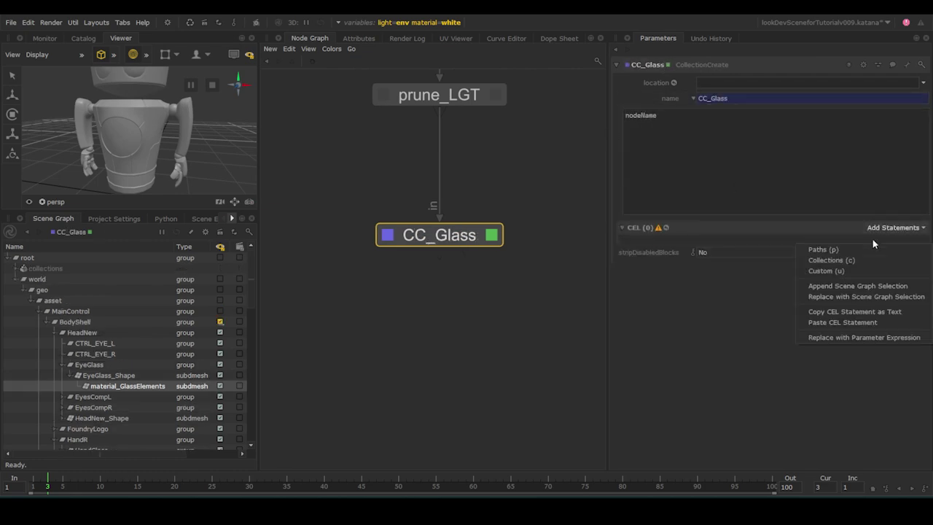
left_click(853, 271)
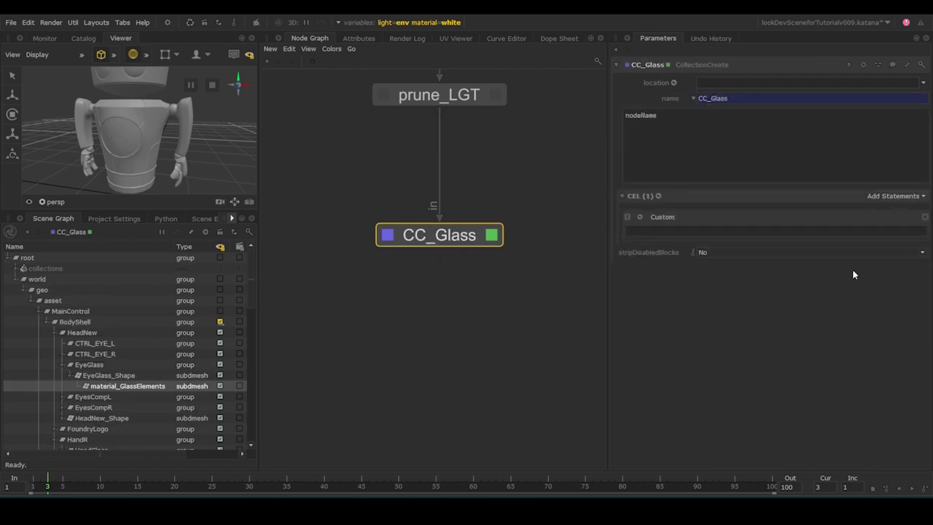
right_click(643, 234)
left_click(659, 284)
left_click(628, 233)
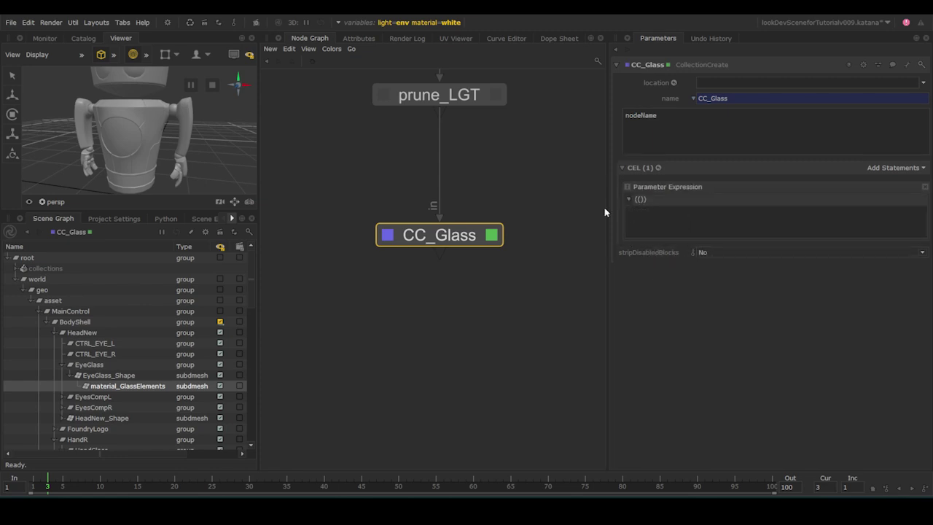
left_click_drag(100, 323, 645, 219)
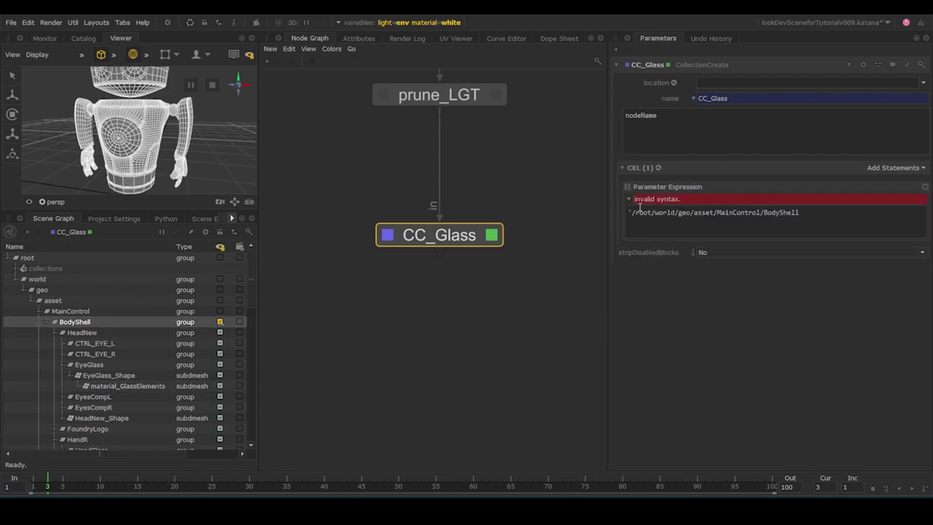
type("+nodeName[3:]")
type("+'*'")
type("@type==\"subdmesh\"")
type("}'")
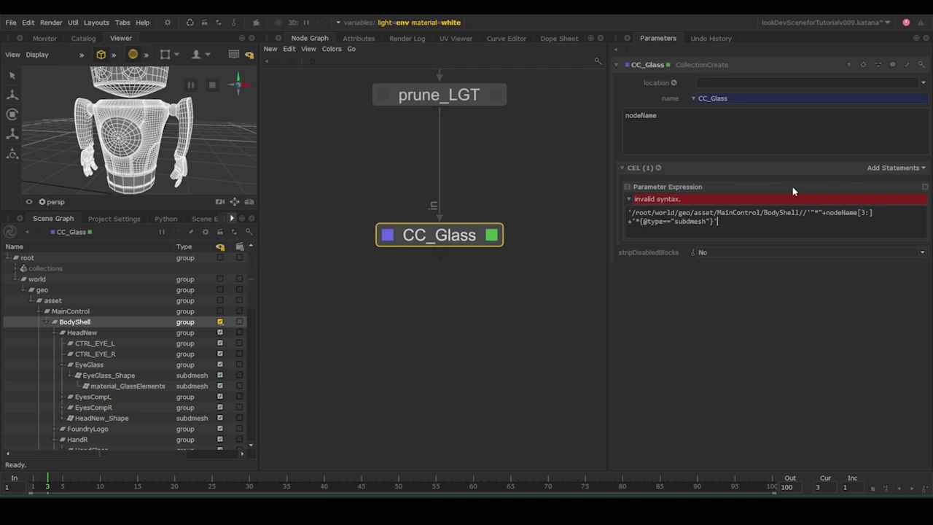
- Display the locations matched by the CC_Glass CEL expression and select them in the scene graph
left_click(658, 167)
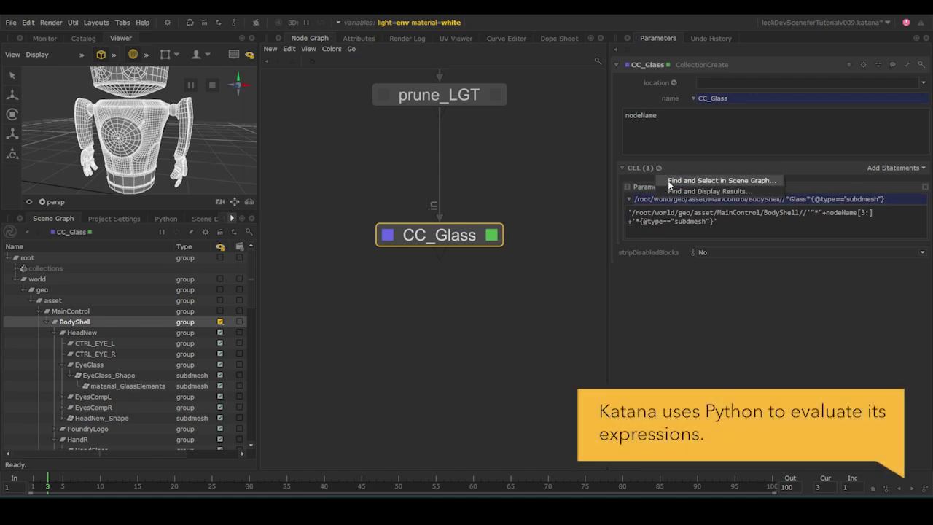
left_click(700, 191)
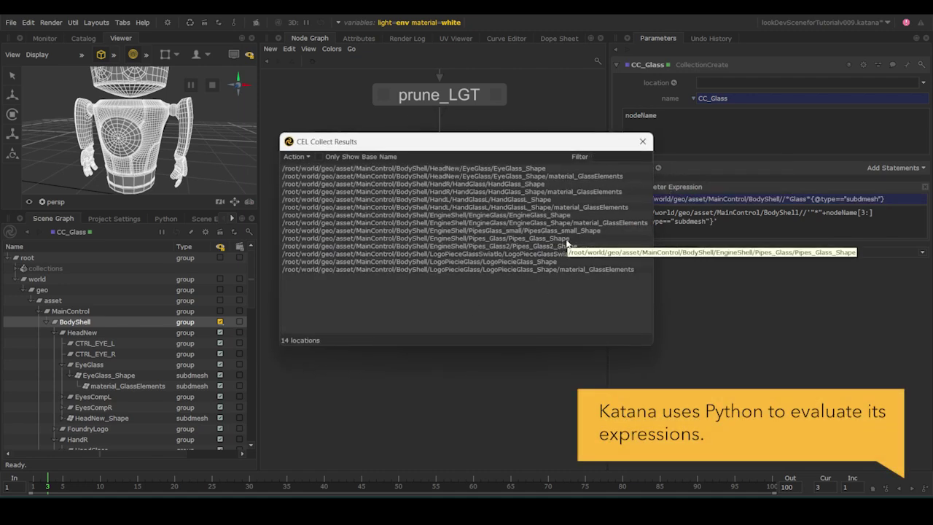
left_click(643, 142)
left_click(660, 169)
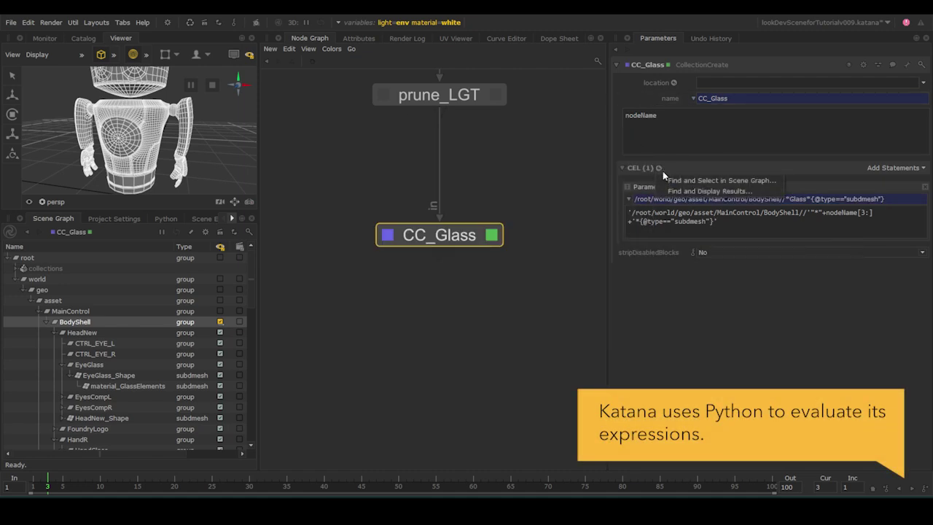
left_click(667, 180)
- Duplicate CC_Glass, connect the copy below the original and rename it CC_Eye
scroll(144, 338, "up", 5)
left_click(458, 131)
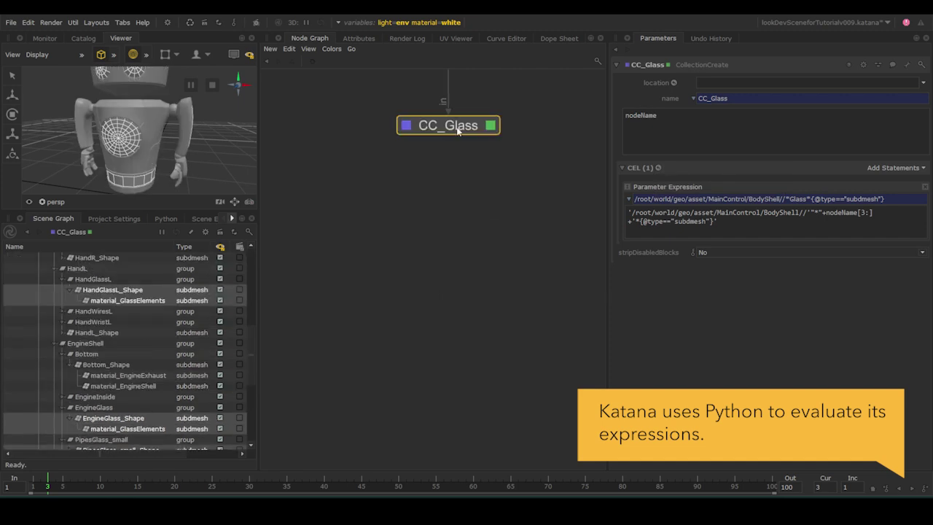
key("ctrl+c")
key("ctrl+v")
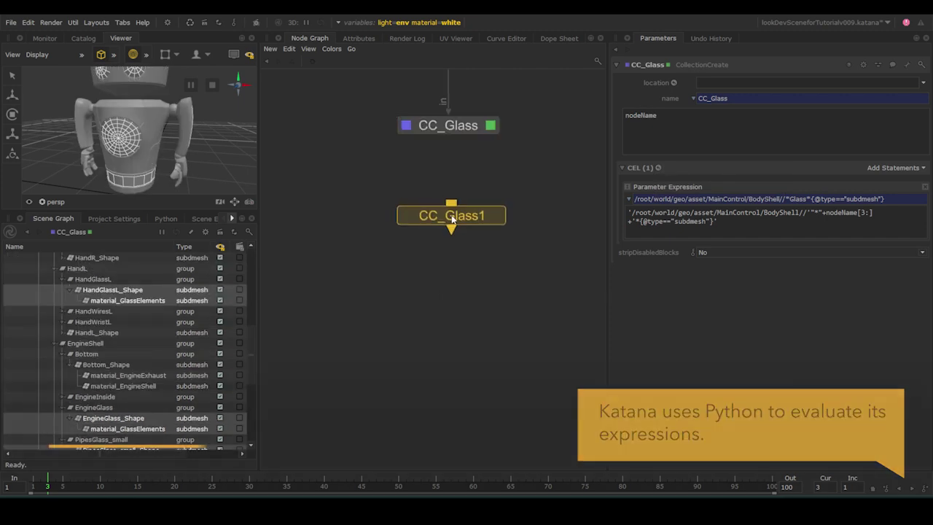
left_click(448, 211)
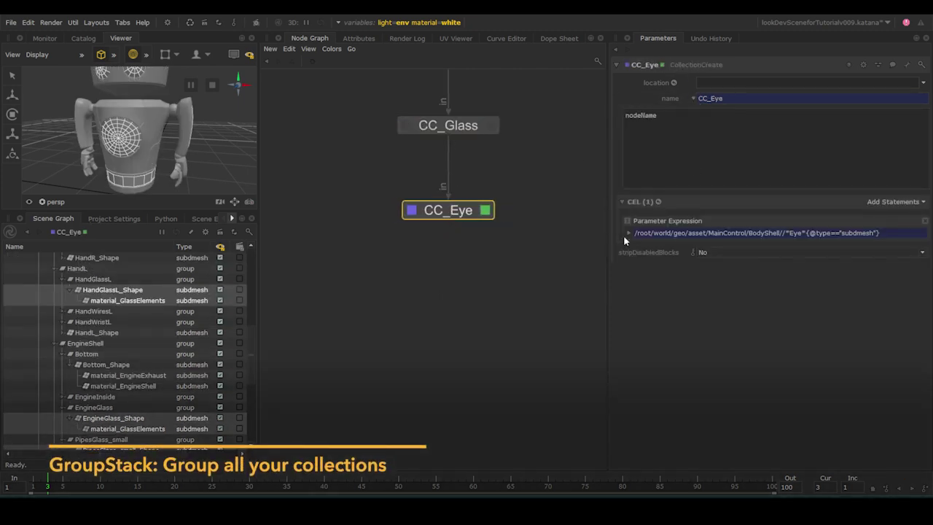
- Expand the CC_Eye CEL expression and display the scene graph locations it matches
left_click(623, 235)
left_click(658, 168)
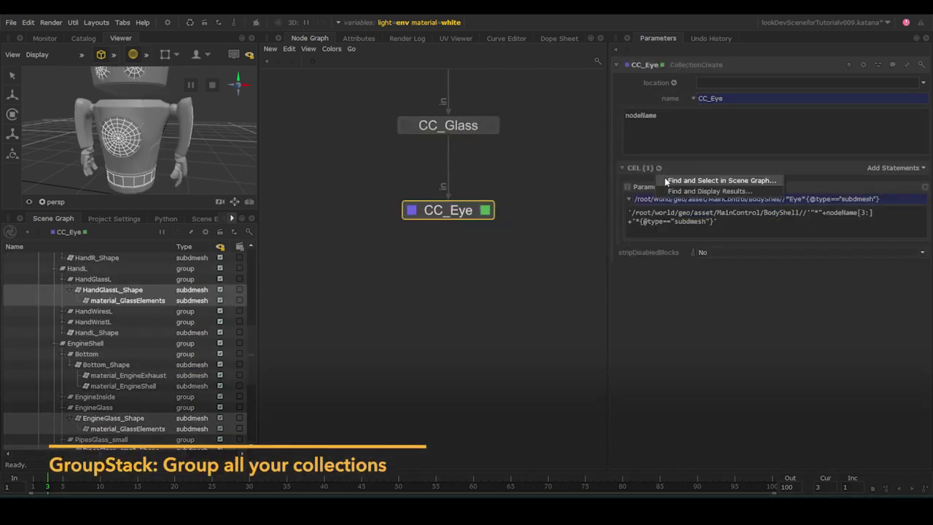
left_click(667, 190)
left_click(689, 140)
- Move CC_Eye closer to CC_Glass, then paste another collection node connected below it and rename it CC_Body
left_click_drag(484, 209, 482, 194)
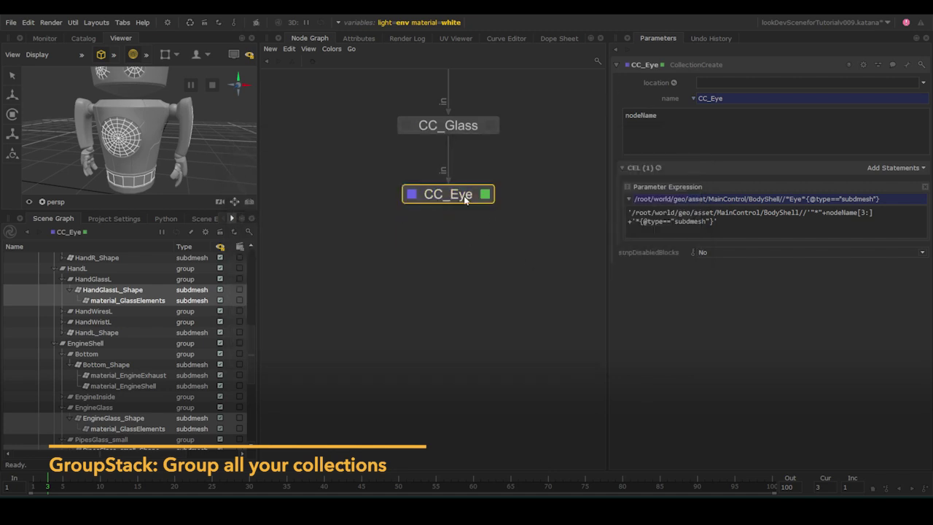
key("ctrl+v")
left_click(449, 278)
key("v")
key("e")
left_click_drag(646, 65, 703, 56)
type("Body")
key("Return")
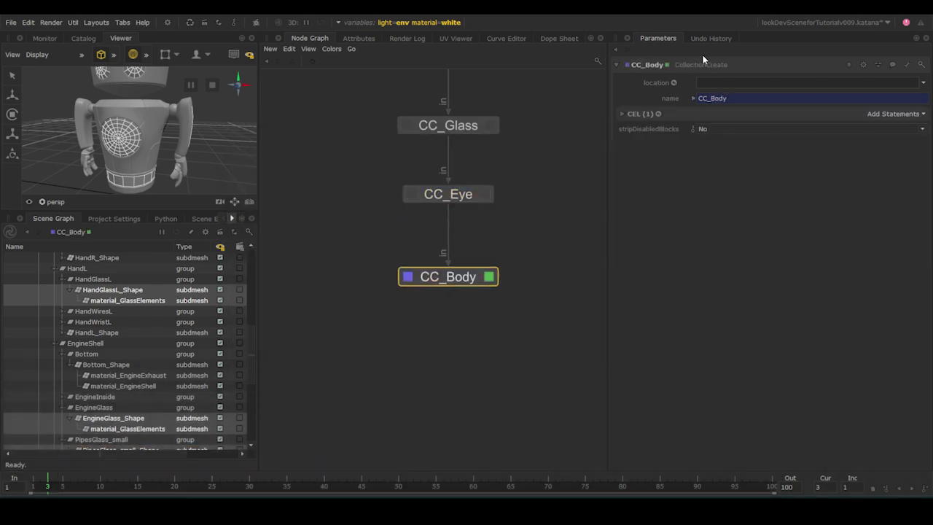
- Expand the CC_Body CEL expression and display the scene graph locations it matches
left_click(623, 241)
left_click(658, 168)
left_click(670, 191)
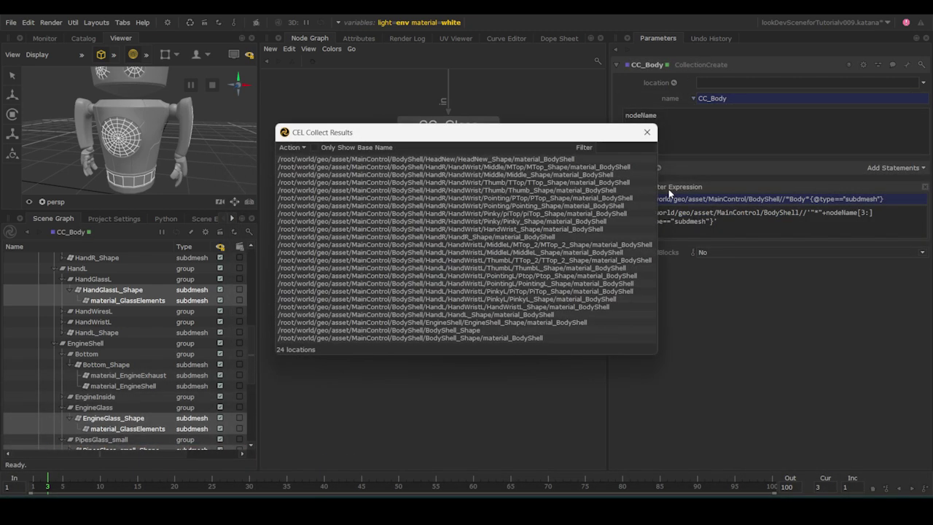
left_click(647, 132)
- Add a GroupStack node beside the collection nodes, reroute the prune_LGT output into it and open its parameters
key("ctrl+g")
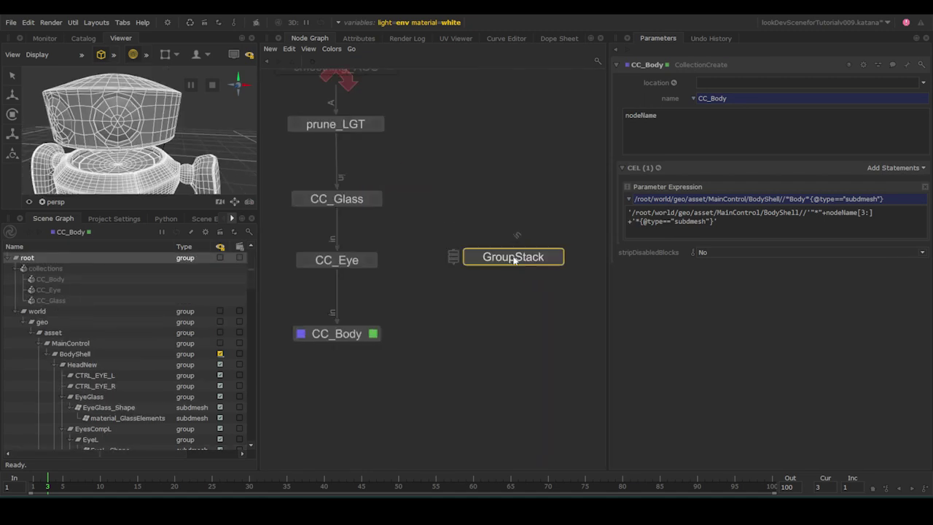
left_click(514, 259)
left_click_drag(339, 192, 521, 256)
left_click(556, 257)
- Move CC_Glass, CC_Eye and CC_Body into the GroupStack and view the scene from the GroupStack node
left_click(358, 206)
left_click(354, 264, "shift")
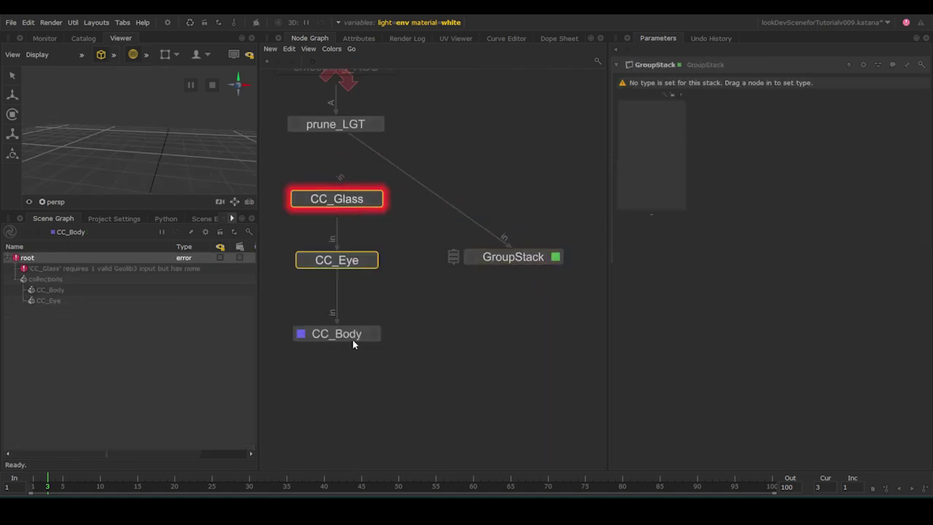
left_click(352, 339, "shift")
left_click_drag(337, 265, 354, 234)
middle_click_drag(354, 234, 452, 261)
key("v")
- Rename the GroupStack node as CC_GS
left_click(656, 65)
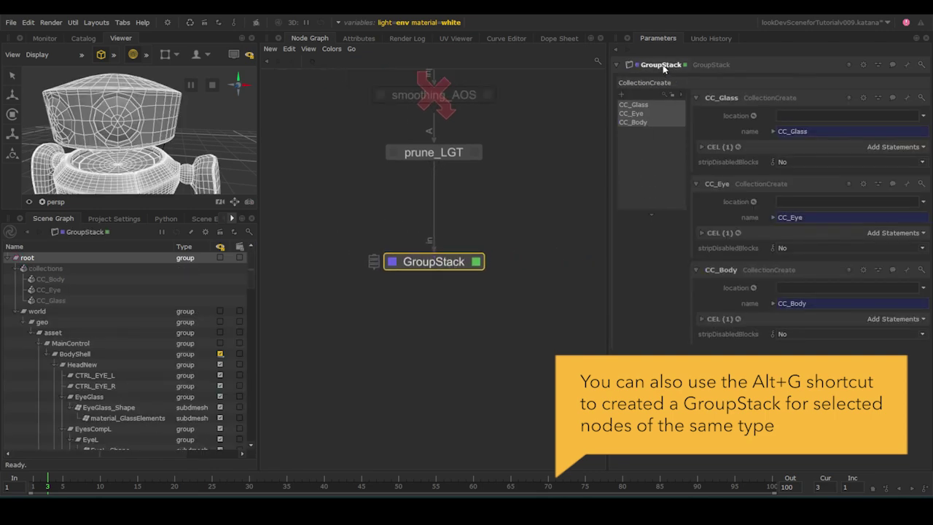
type("CC_GS")
key("Return")
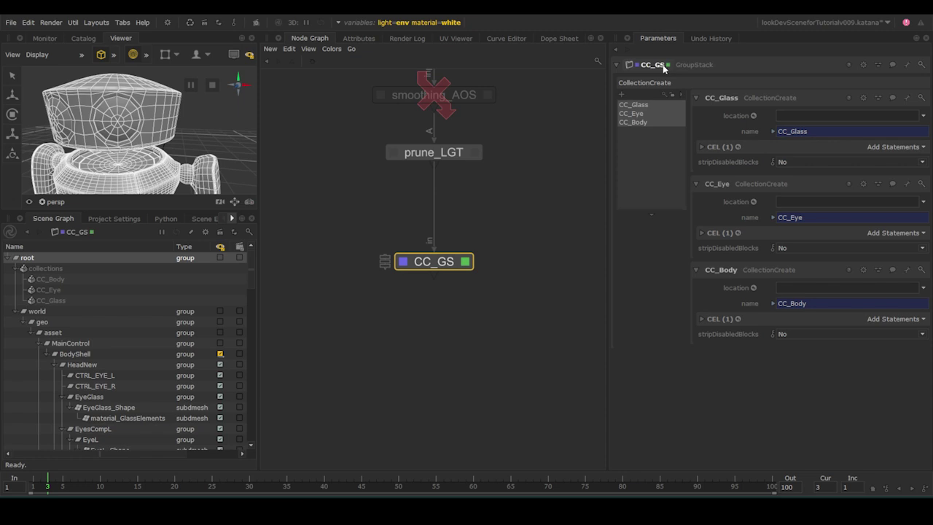
- Add a Dot node below CC_GS, connect its input to CC_GS and make it the viewed and edited node
middle_click_drag(440, 355, 442, 265)
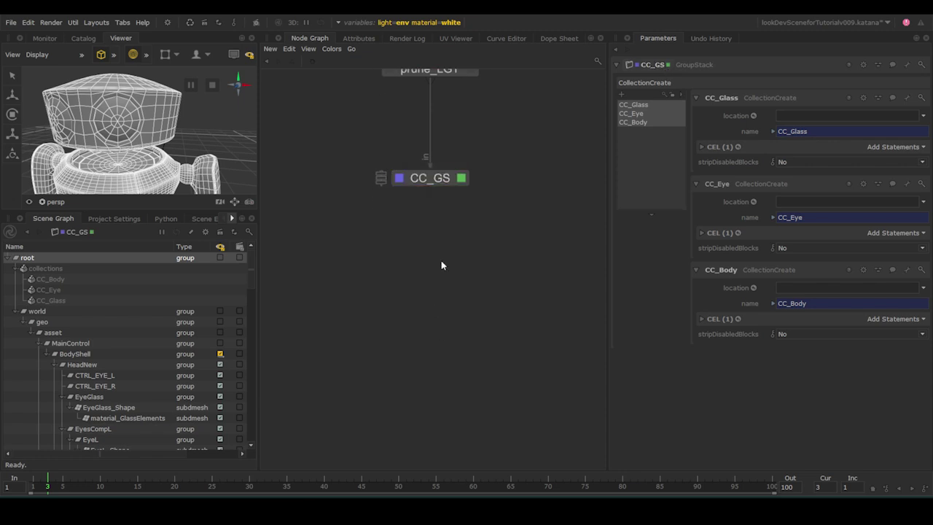
key("Tab")
type("dot")
key("Return")
left_click(433, 292)
left_click(430, 191)
left_click(432, 291)
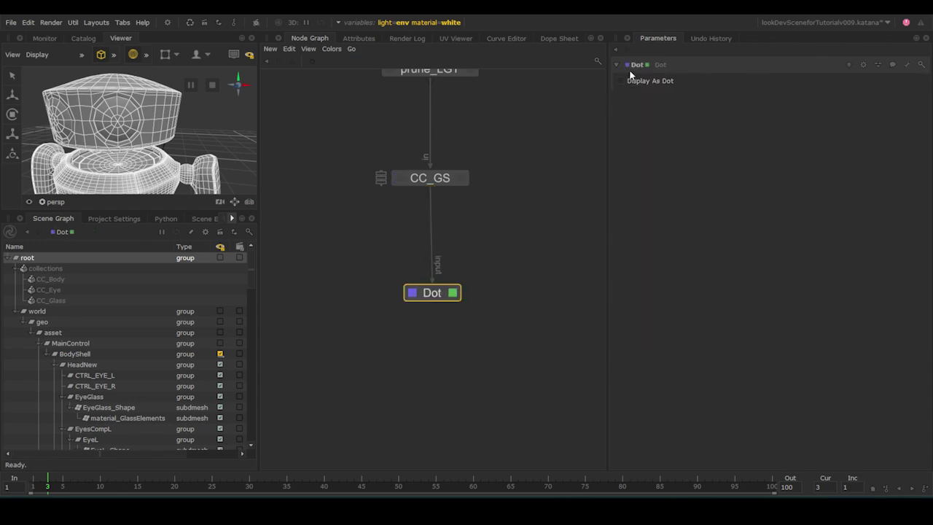
- Rename the Dot node below CC_GS as IN and colour it black
left_click(637, 65)
type("IN")
key("Return")
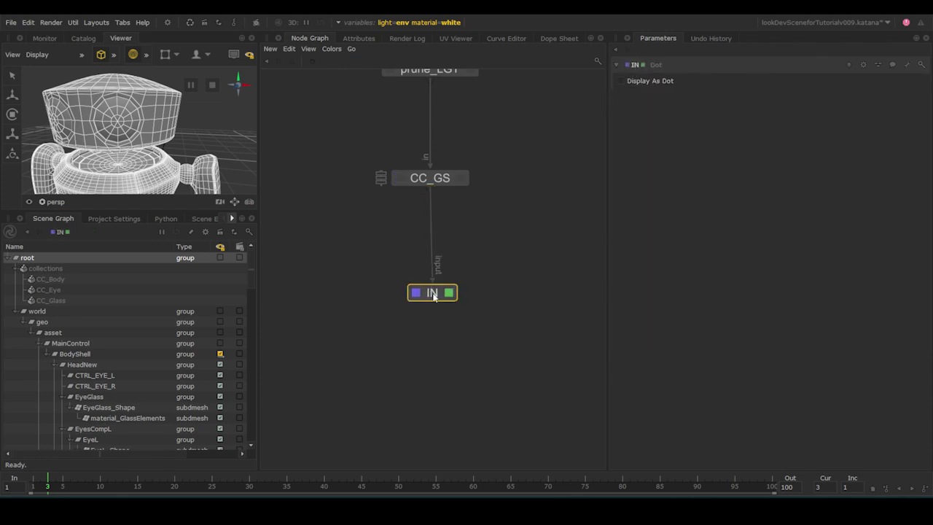
left_click(331, 50)
left_click(348, 139)
- Add a Backdrop around the nodes from Alembic_In to CC_GS and widen it on both sides of the chain
scroll(477, 268, "down", 3)
middle_click_drag(477, 267, 466, 406)
left_click_drag(336, 133, 511, 381)
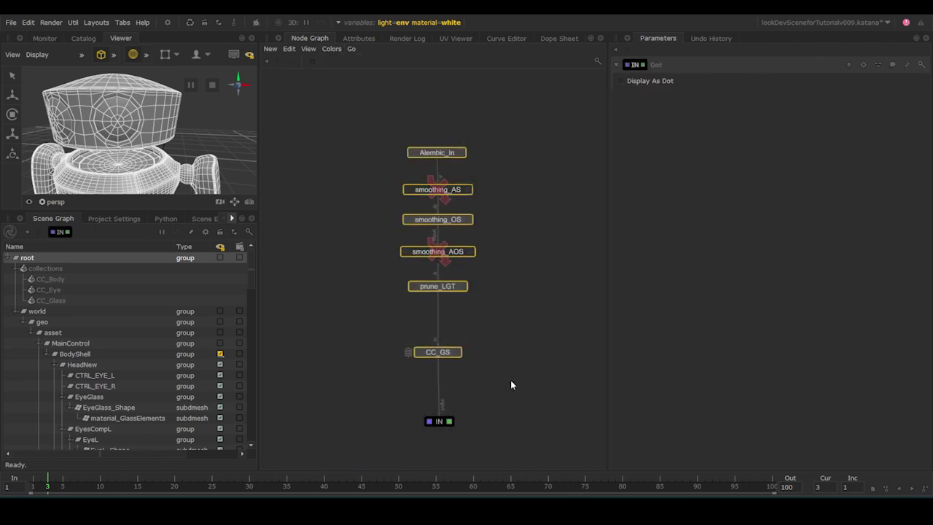
key("Tab")
type("Backdrop")
key("Return")
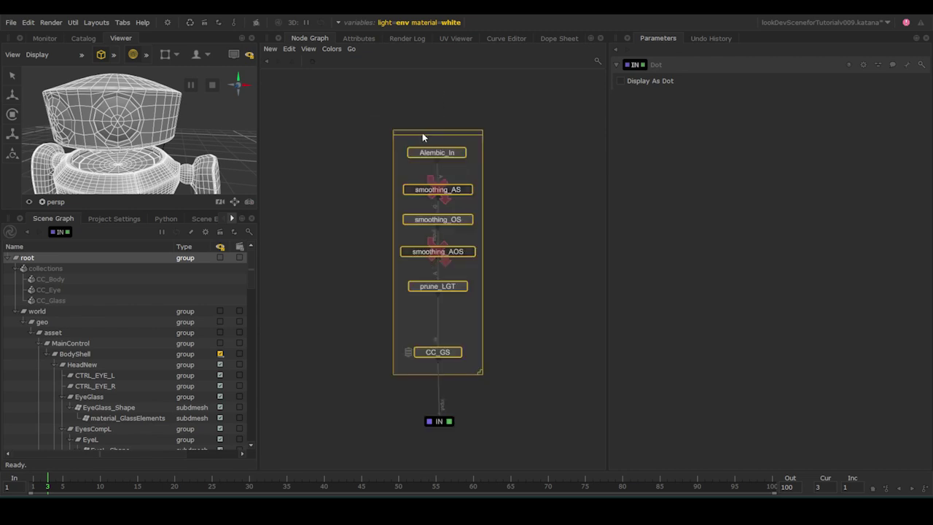
left_click_drag(422, 132, 320, 108)
left_click_drag(384, 350, 589, 384)
- Move the nodes from Alembic_In to CC_GS closer together and shorten the backdrop to fit the compacted chain
left_click(448, 353)
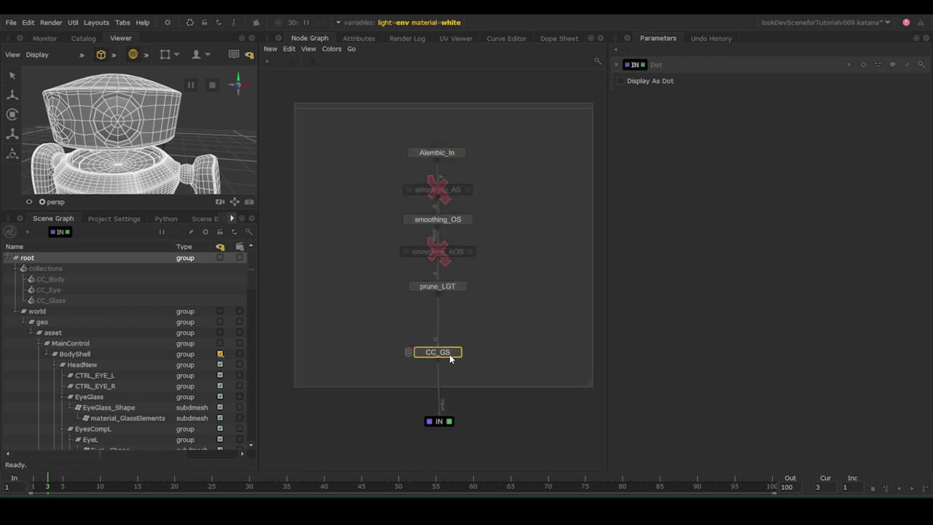
left_click_drag(449, 355, 449, 318)
left_click_drag(591, 386, 590, 348)
left_click_drag(442, 152, 441, 200)
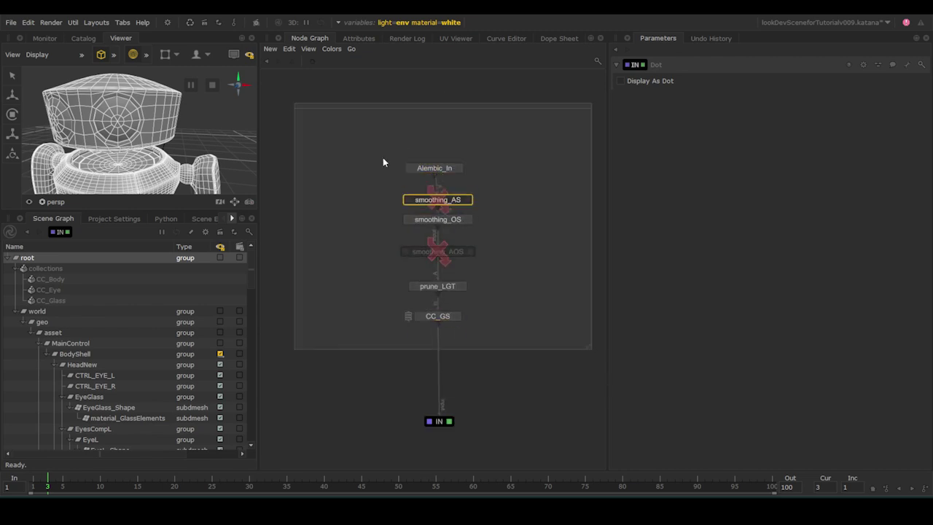
left_click_drag(436, 253, 436, 242)
left_click_drag(436, 285, 436, 270)
left_click_drag(441, 319, 442, 300)
- Title the backdrop assetIN, colour it dark red, and move the IN dot closer beneath it
double_click(365, 106)
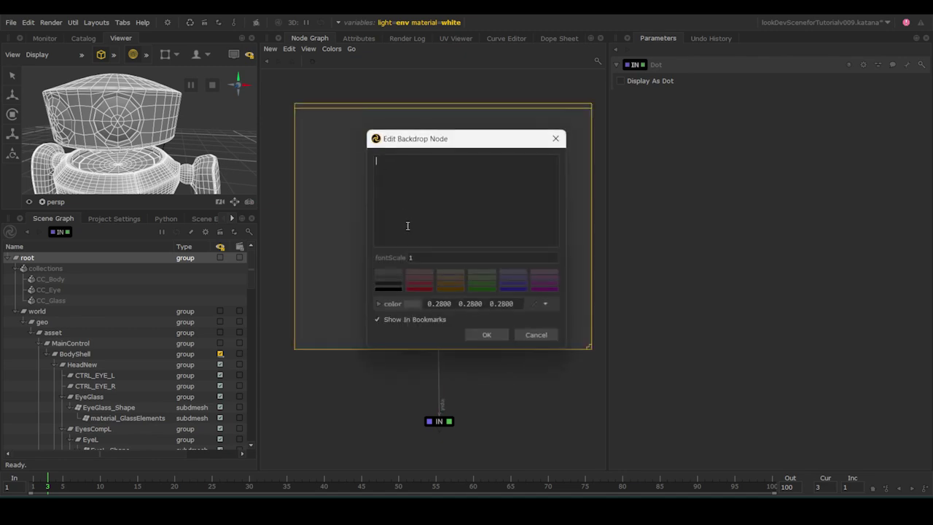
type("assetIN")
left_click(420, 277)
left_click(486, 335)
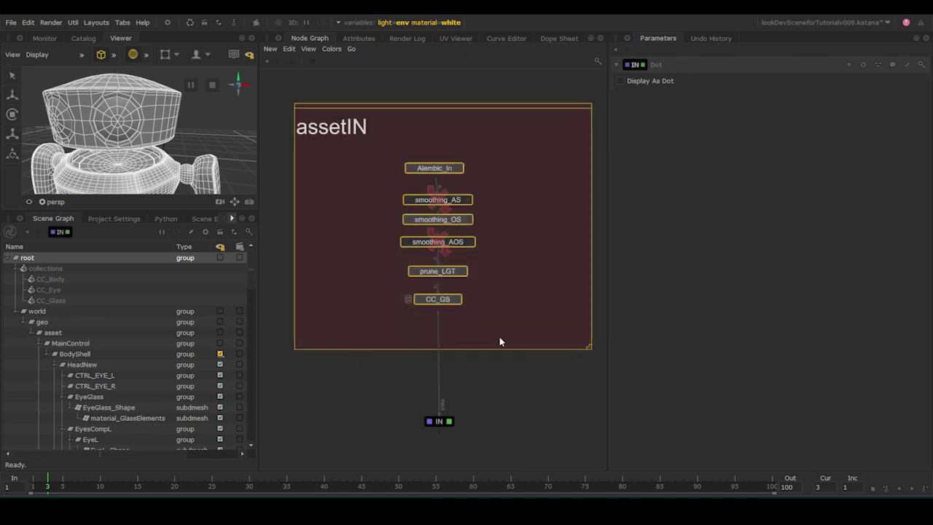
left_click_drag(450, 418, 450, 378)
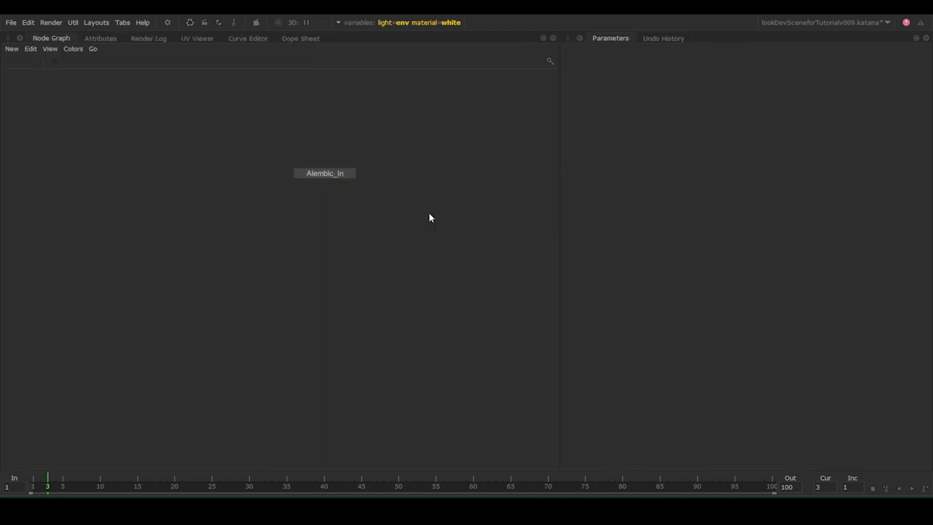
- Review the Alembic_In asset path expression and the parameters of the smoothing nodes, including the CEL path of smoothing_AOS
left_click(351, 173)
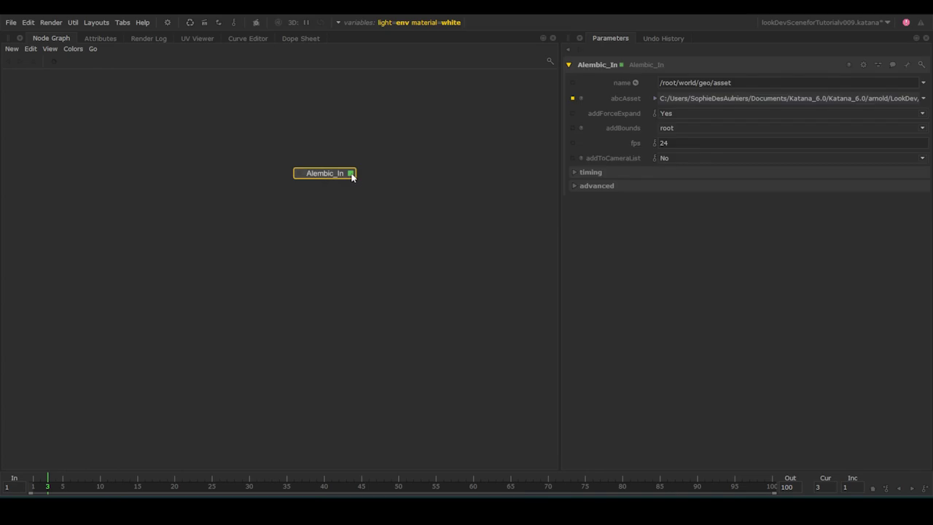
left_click(655, 98)
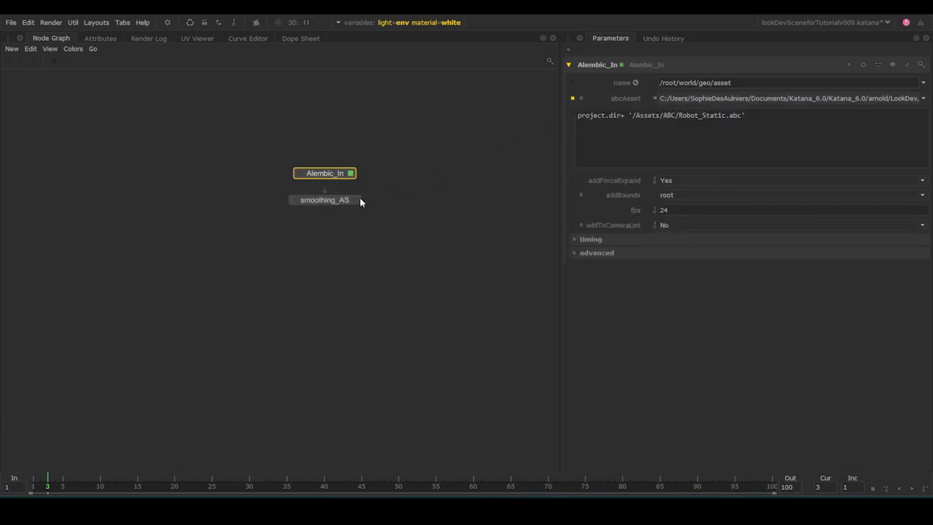
left_click(356, 200)
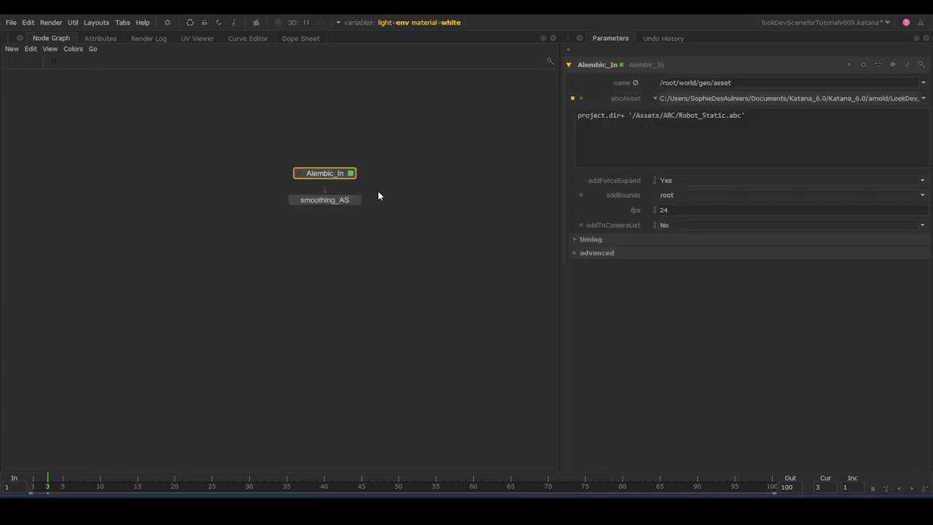
left_click(355, 201)
left_click(583, 99)
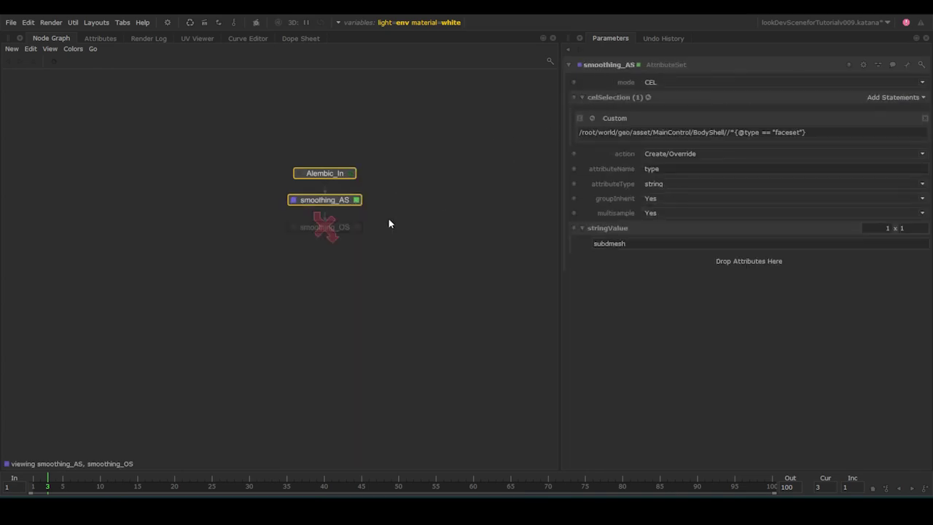
left_click(357, 228)
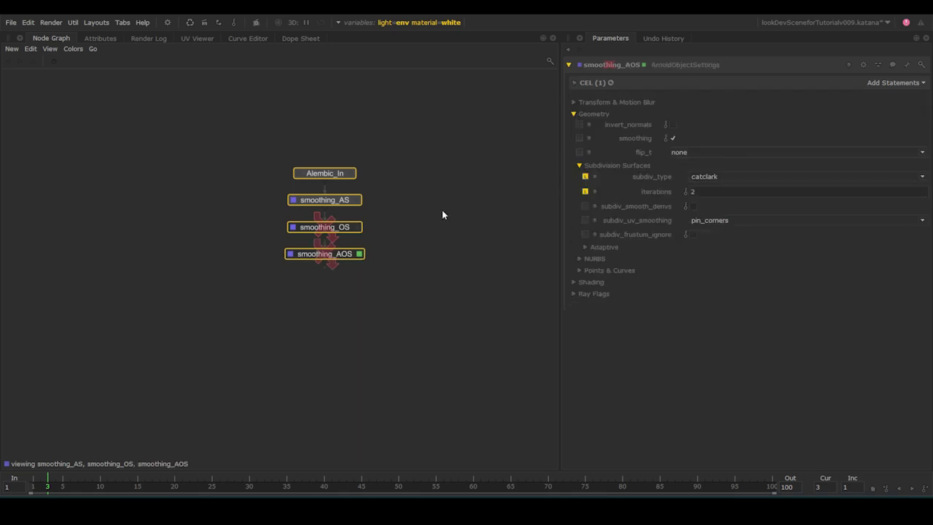
left_click(577, 85)
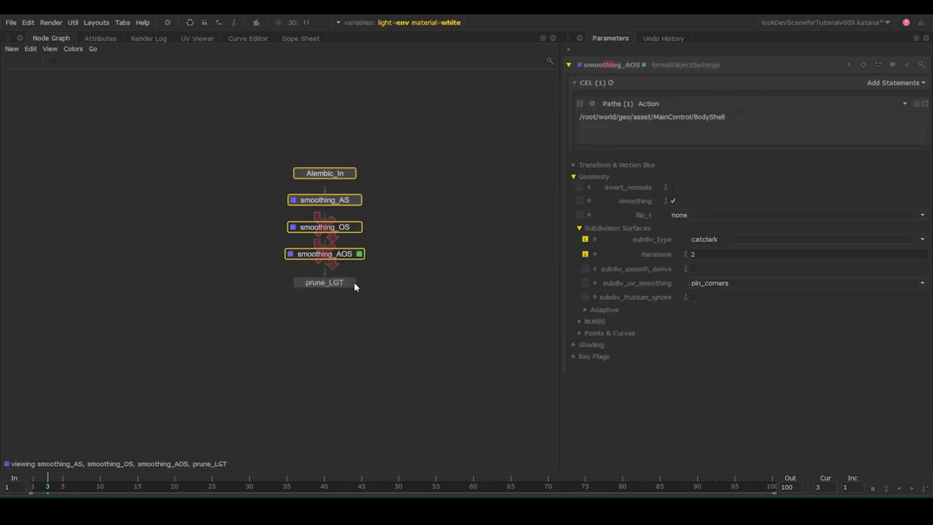
- Review the CEL paths of prune_LGT and the CC_Glass collection's CEL expression inside CC_GS
left_click(351, 283)
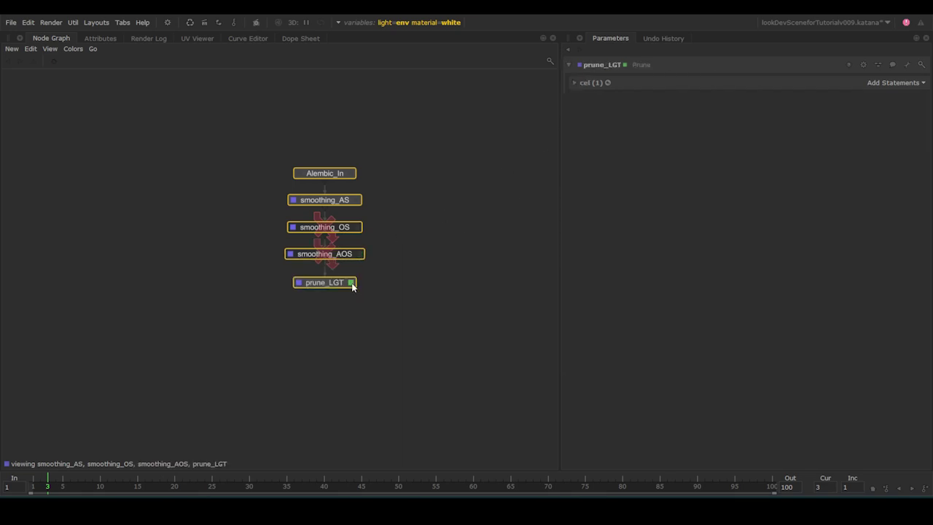
left_click(574, 83)
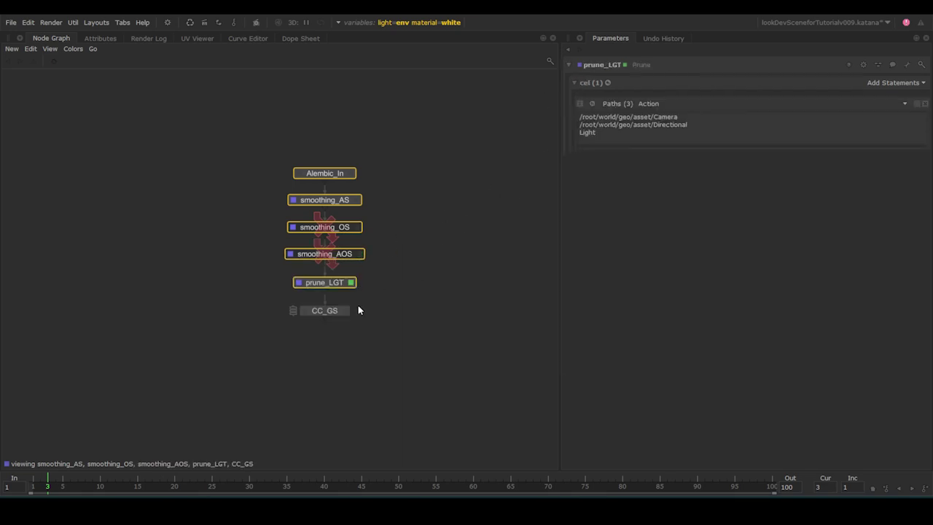
left_click(346, 311)
left_click(586, 106)
left_click(654, 187)
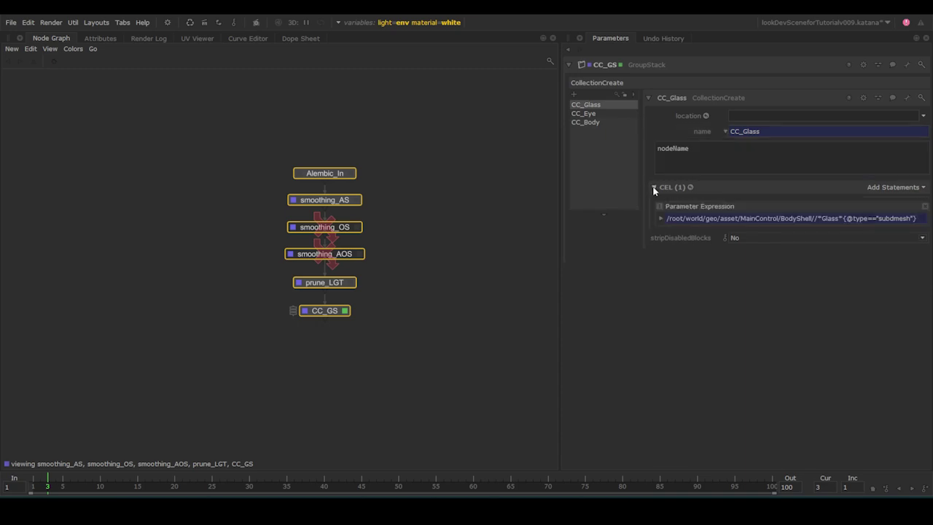